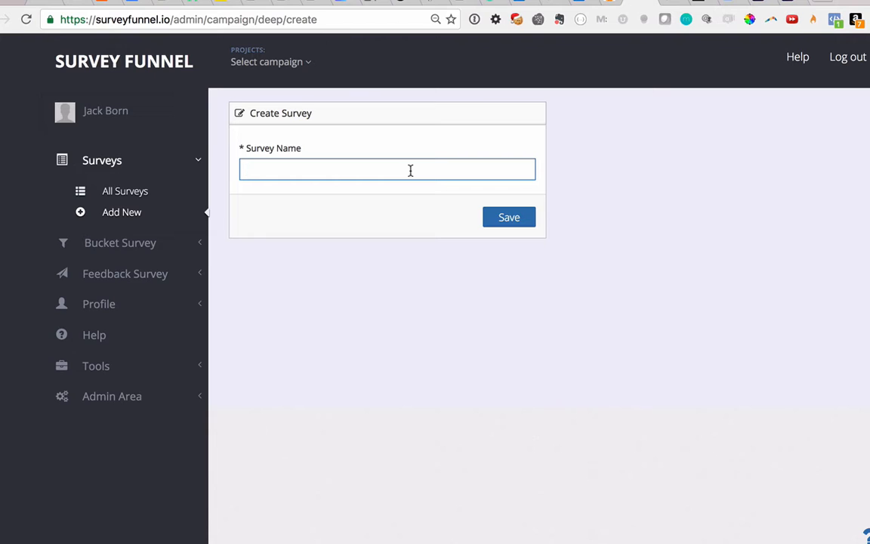
# - Create a survey named "Walkthrough Survey Video", save it and continue to its questions
pyautogui.write('Walk')
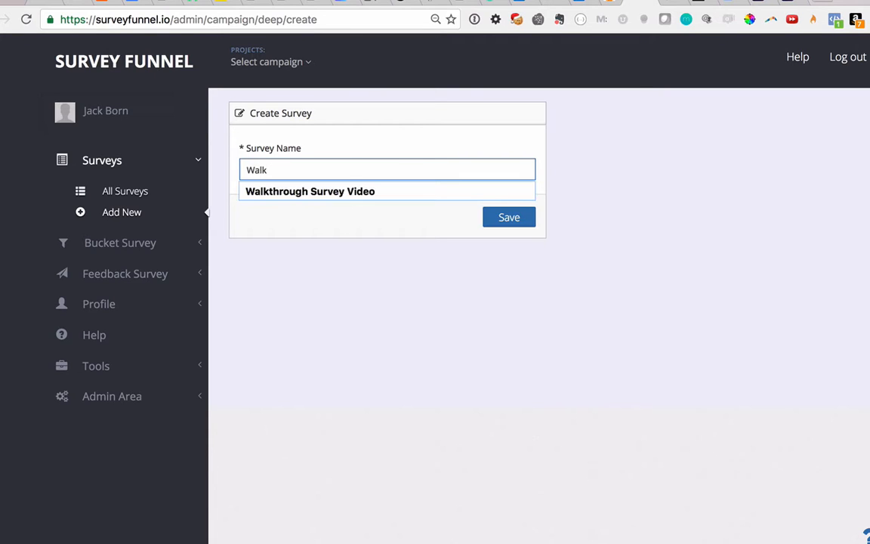
pyautogui.press('Down')
pyautogui.press('Return')
pyautogui.click(510, 226)
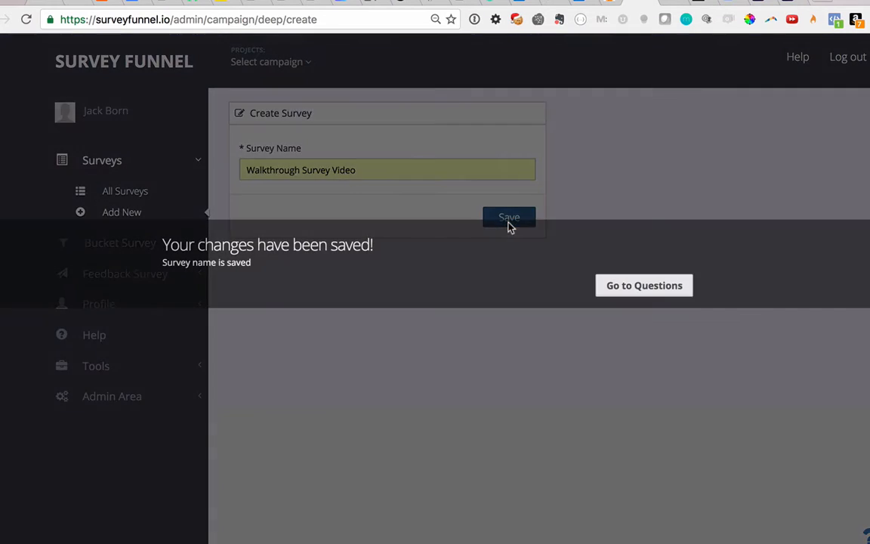
pyautogui.click(648, 293)
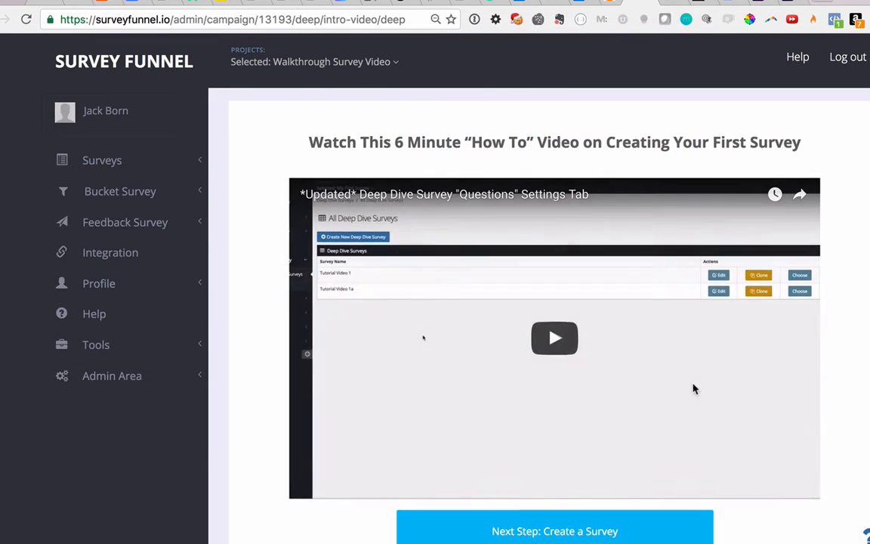
# - Set the intro video not to show again and proceed to creating the survey
pyautogui.scroll(-2, 693, 389)
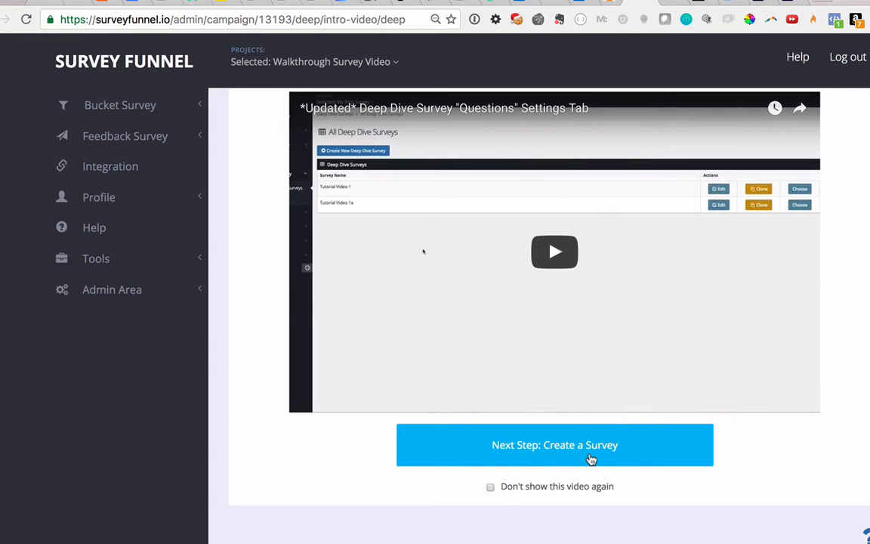
pyautogui.click(552, 488)
pyautogui.click(608, 462)
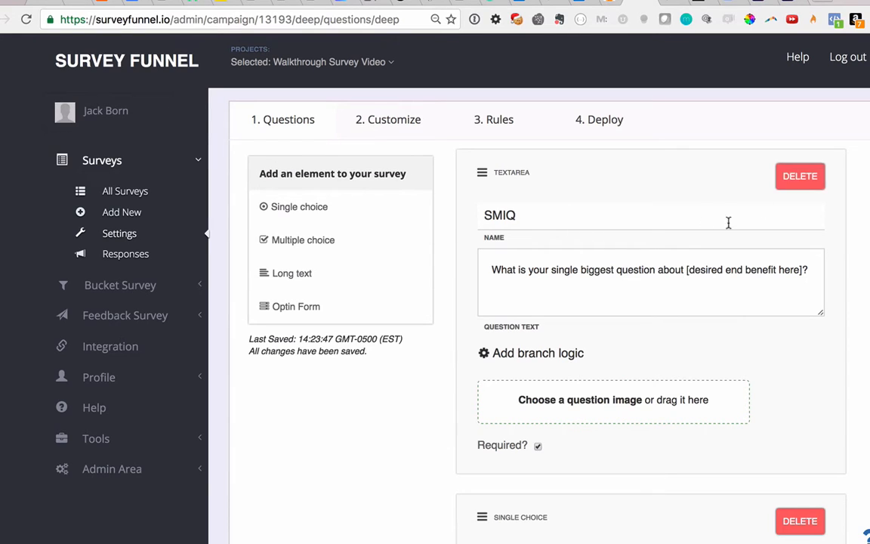
# - Set the first question's text to "What is your single biggest question about losing stubborn belly fat now that you're over 40?"
pyautogui.scroll(-1, 657, 312)
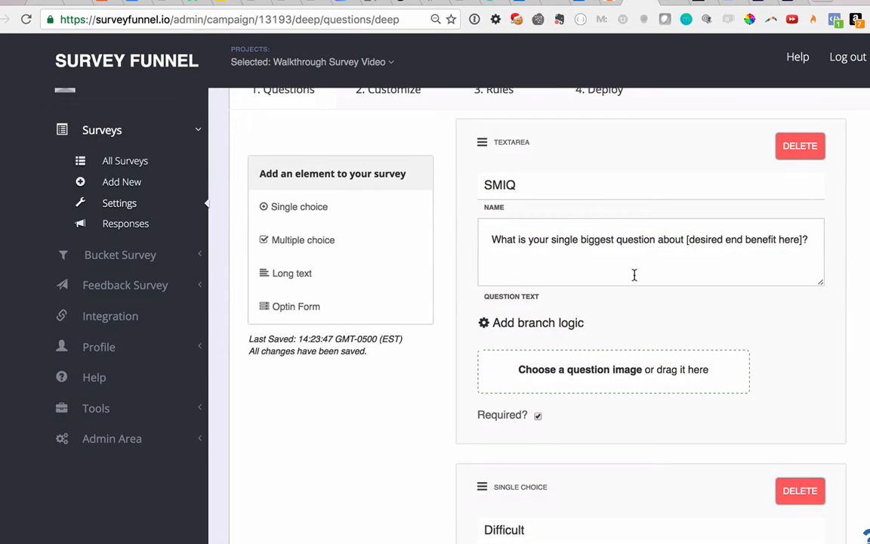
pyautogui.scroll(1, 633, 275)
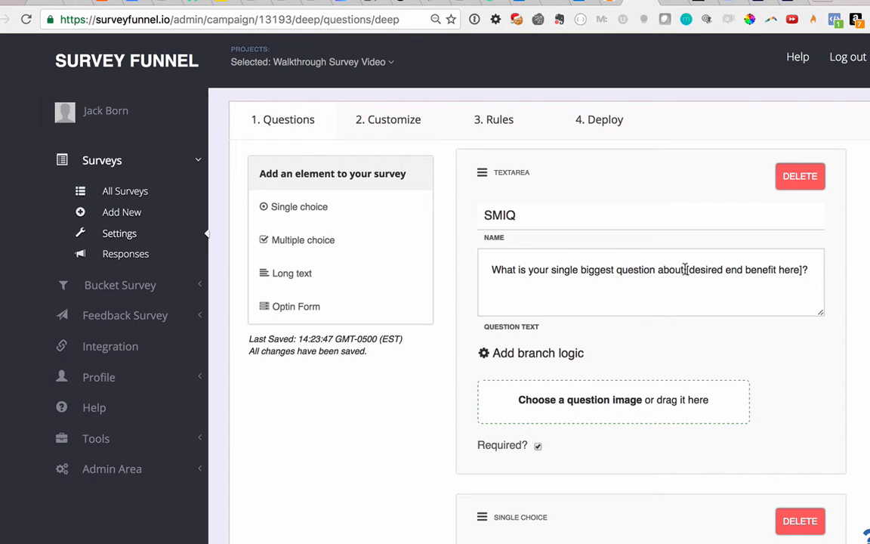
pyautogui.moveTo(685, 270); pyautogui.dragTo(803, 275)
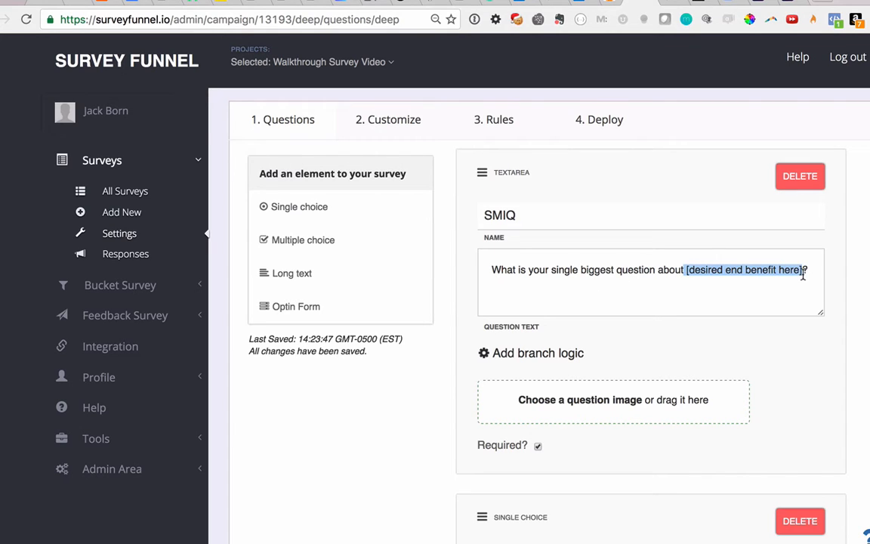
pyautogui.press('BackSpace')
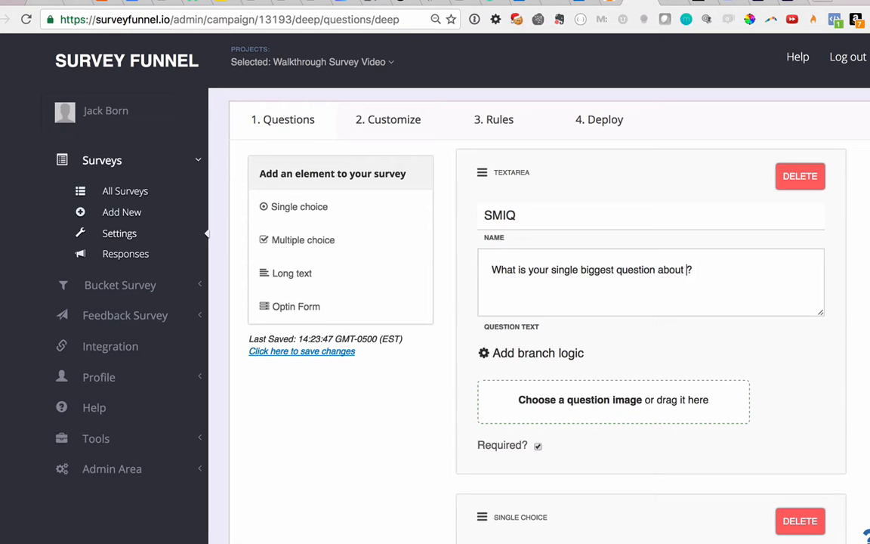
pyautogui.write('losing sutb')
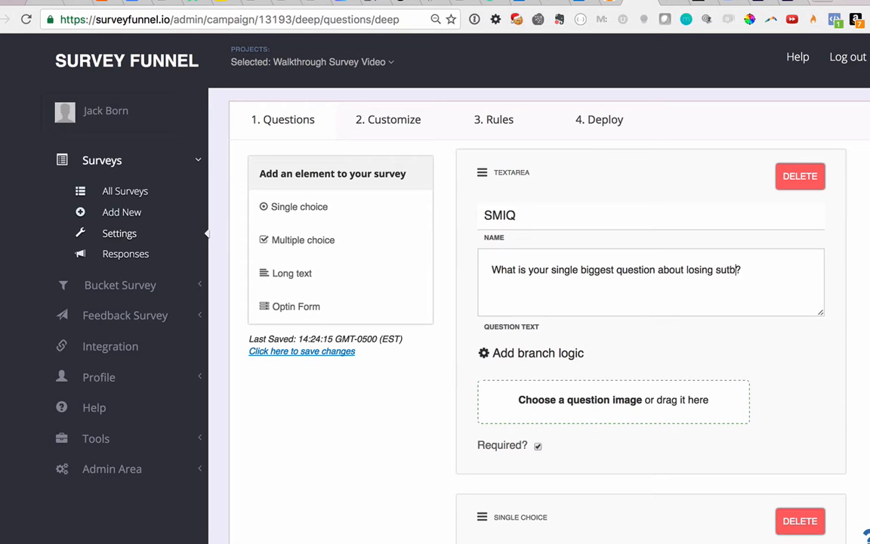
pyautogui.press('BackSpace')
pyautogui.press('BackSpace')
pyautogui.press('BackSpace')
pyautogui.write('rub')
pyautogui.press('BackSpace')
pyautogui.press('BackSpace')
pyautogui.press('BackSpace')
pyautogui.write('tubborn bell')
pyautogui.write('y fat now that y')
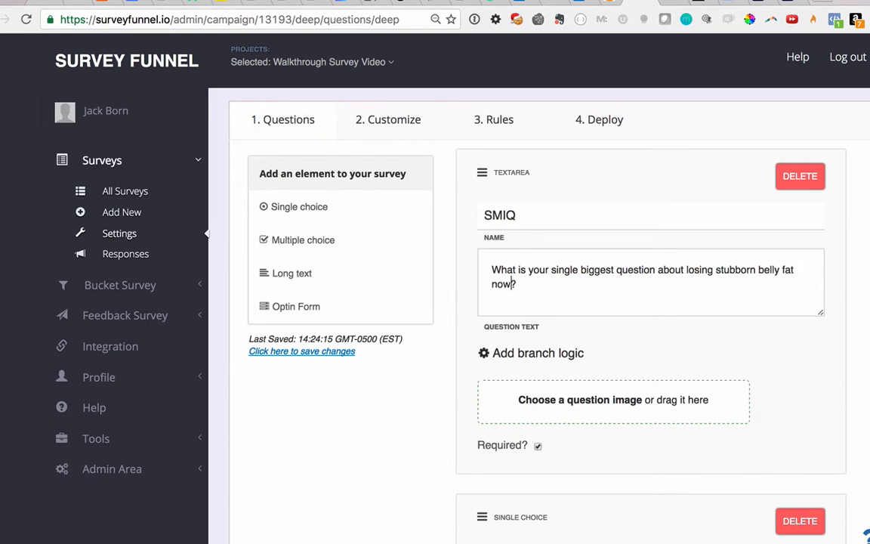
pyautogui.write("ou're over 40")
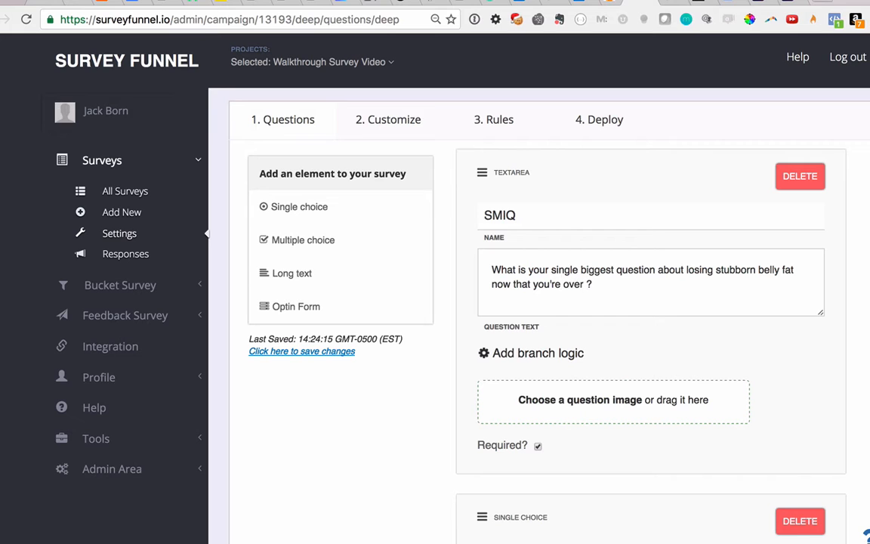
# - Switch the first question's Required option off and back on
pyautogui.scroll(-3, 782, 358)
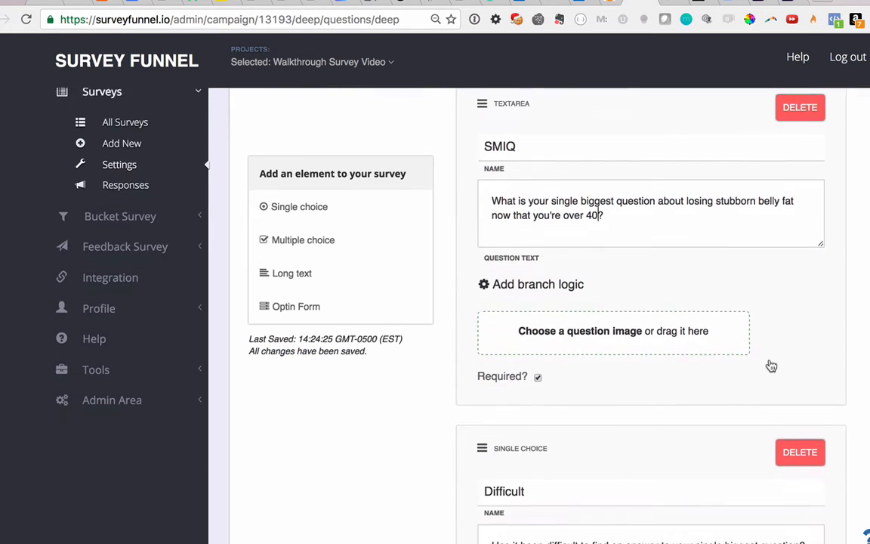
pyautogui.scroll(-1, 740, 387)
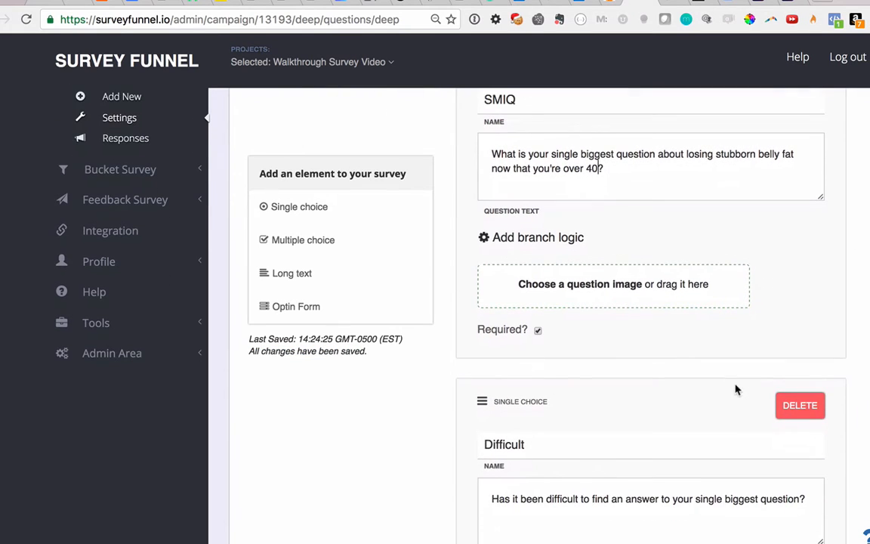
pyautogui.click(537, 330)
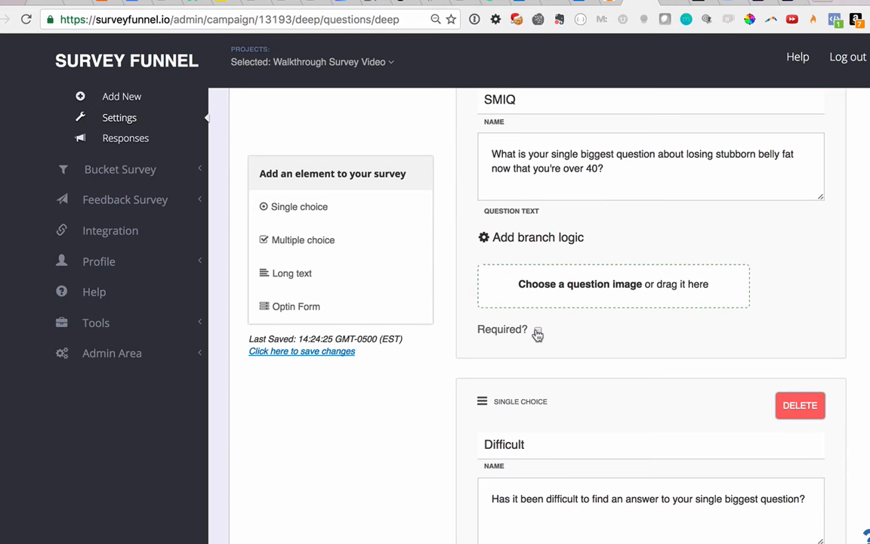
pyautogui.click(537, 331)
# - View the first question's branch logic options and close them without making changes
pyautogui.scroll(2, 564, 333)
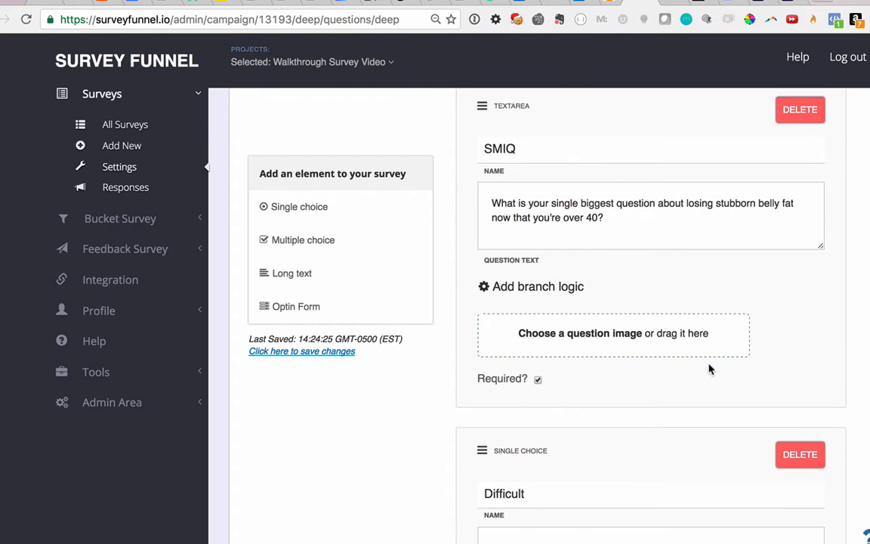
pyautogui.scroll(3, 709, 368)
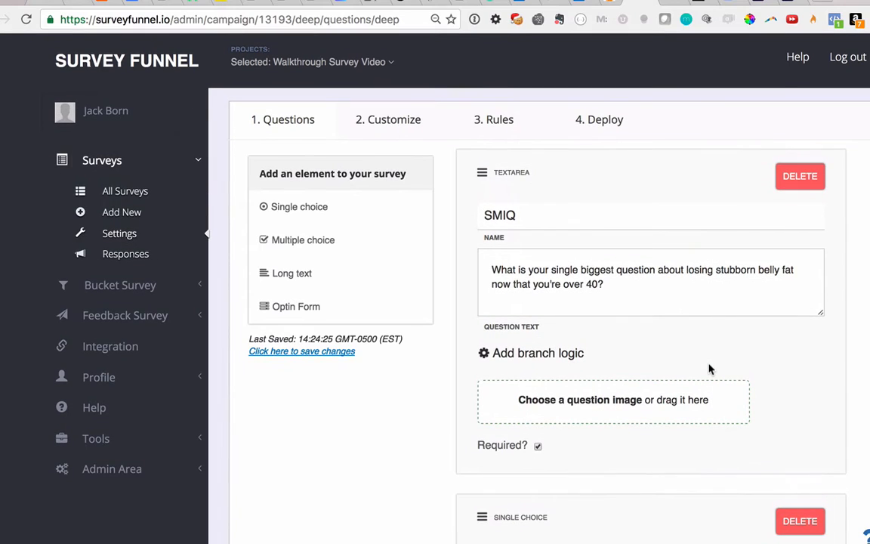
pyautogui.click(554, 355)
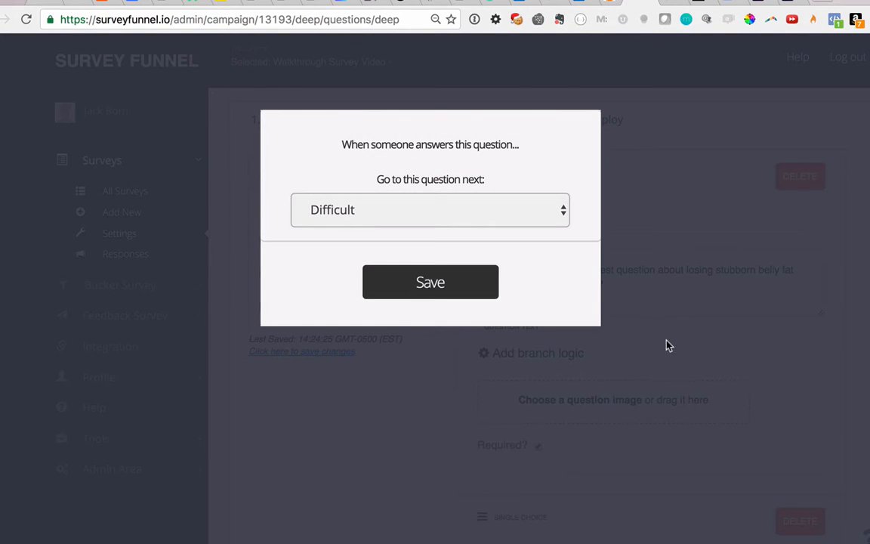
pyautogui.click(668, 345)
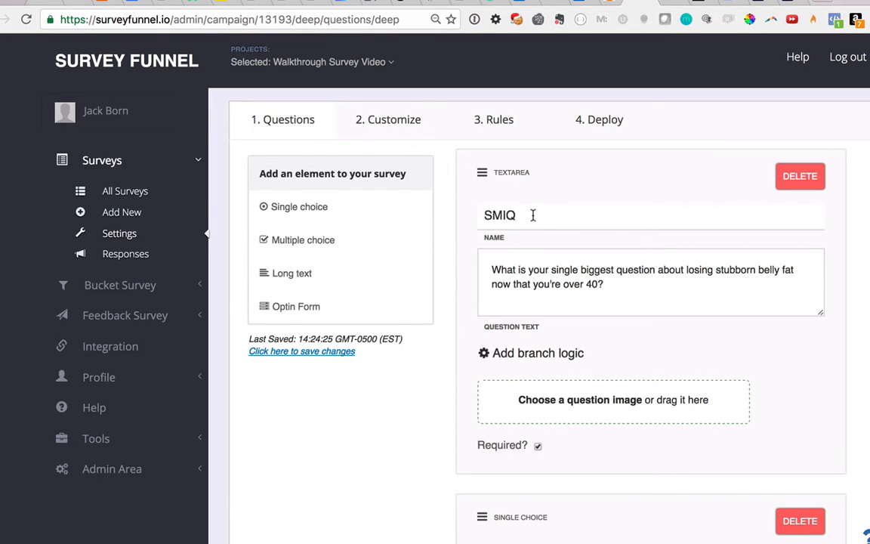
# - Rename the first question from SMIQ to "Most Important Question" and save the survey changes
pyautogui.moveTo(534, 216); pyautogui.dragTo(475, 217)
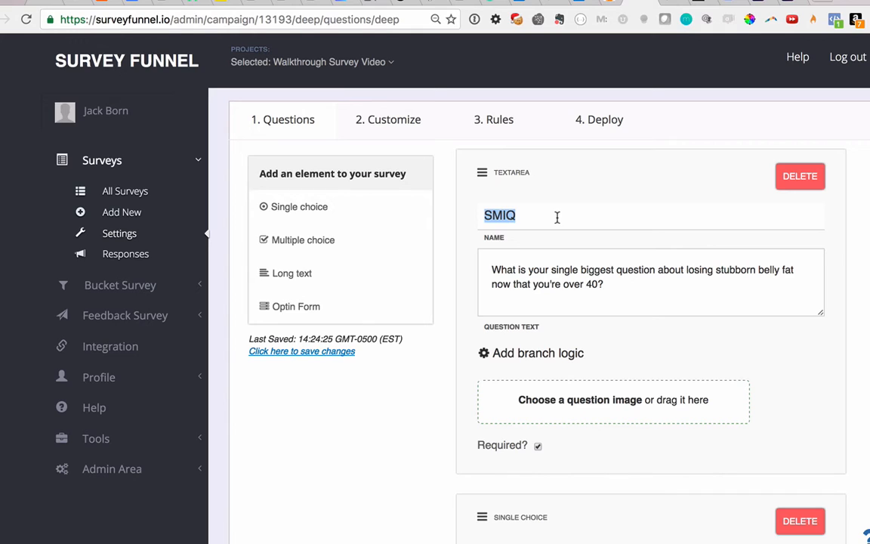
pyautogui.write('Important')
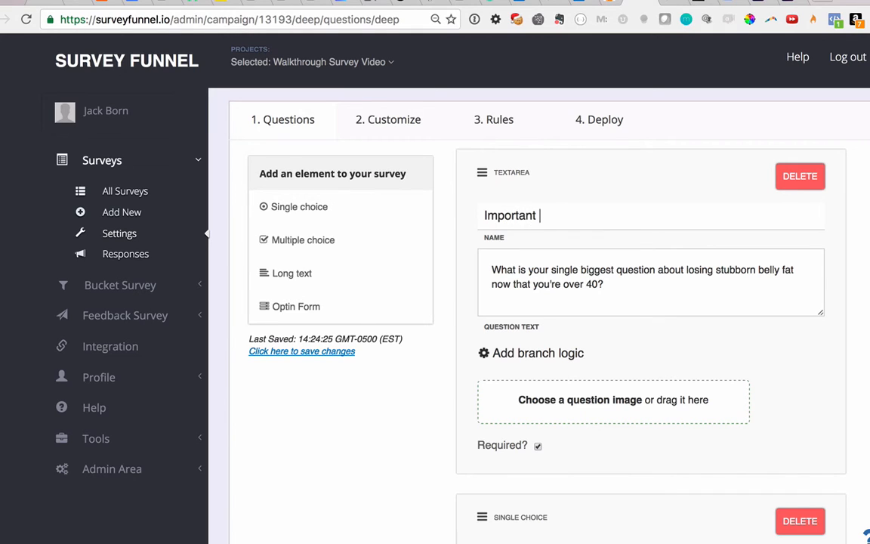
pyautogui.write(' Question')
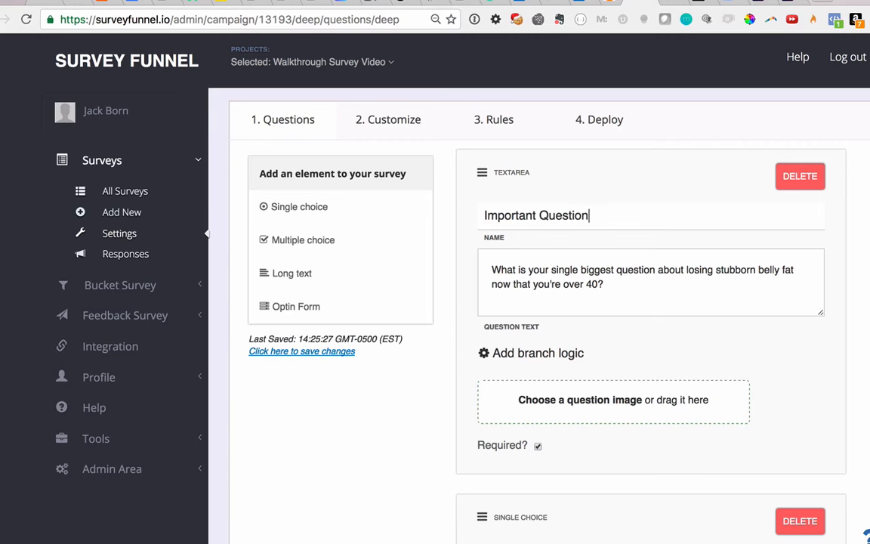
pyautogui.click(484, 215)
pyautogui.write('Most')
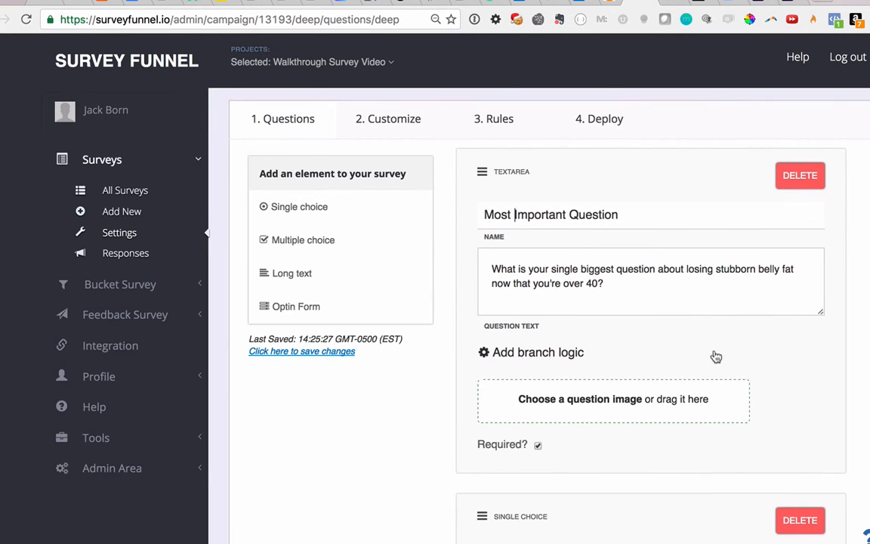
pyautogui.scroll(-2, 716, 356)
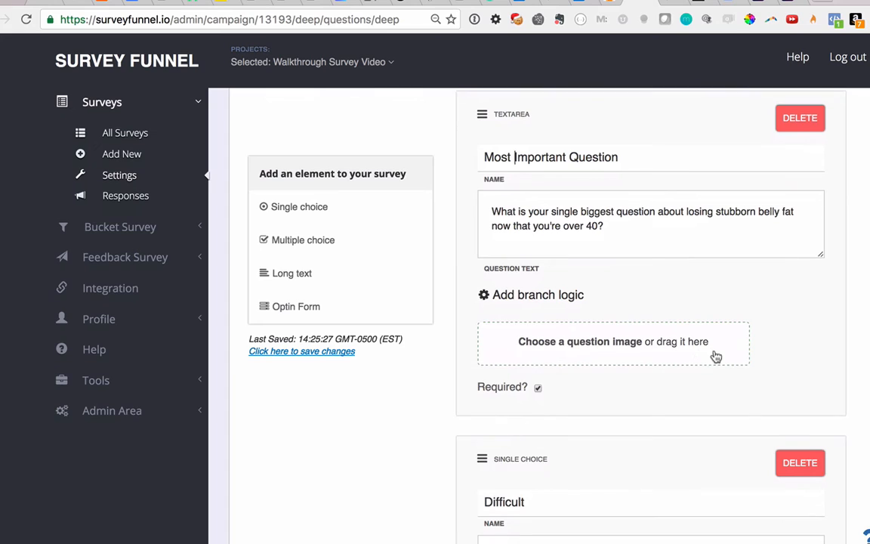
pyautogui.click(317, 359)
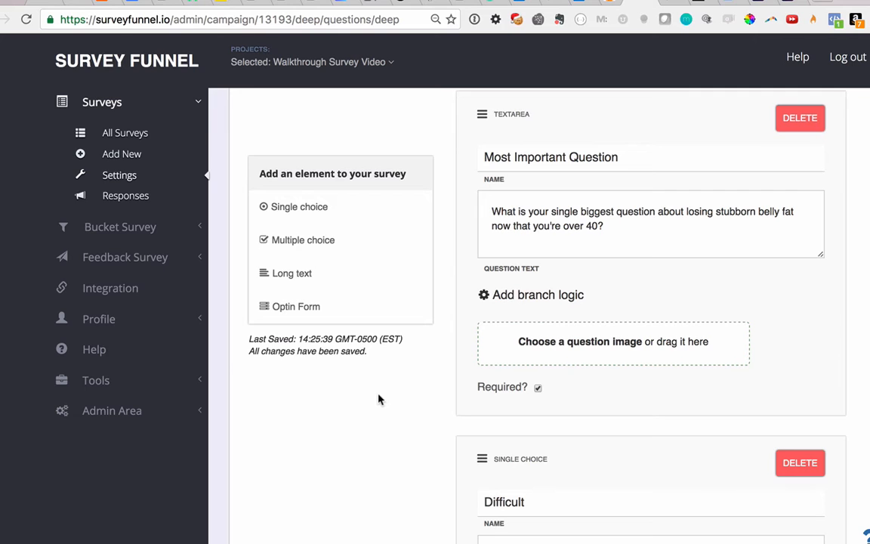
# - Change the "Difficult" question's text to "Has it been difficult to solve your stubborn belly fat problem?"
pyautogui.scroll(2, 400, 400)
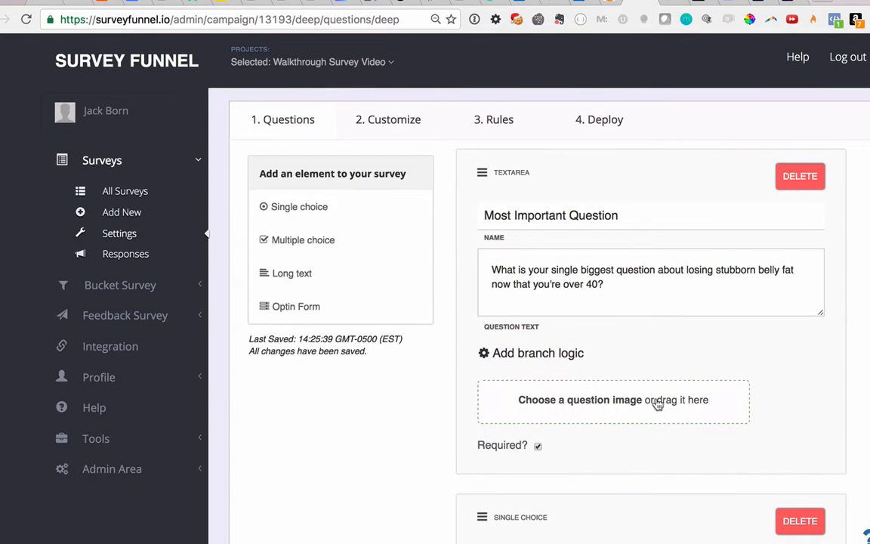
pyautogui.scroll(-8, 657, 406)
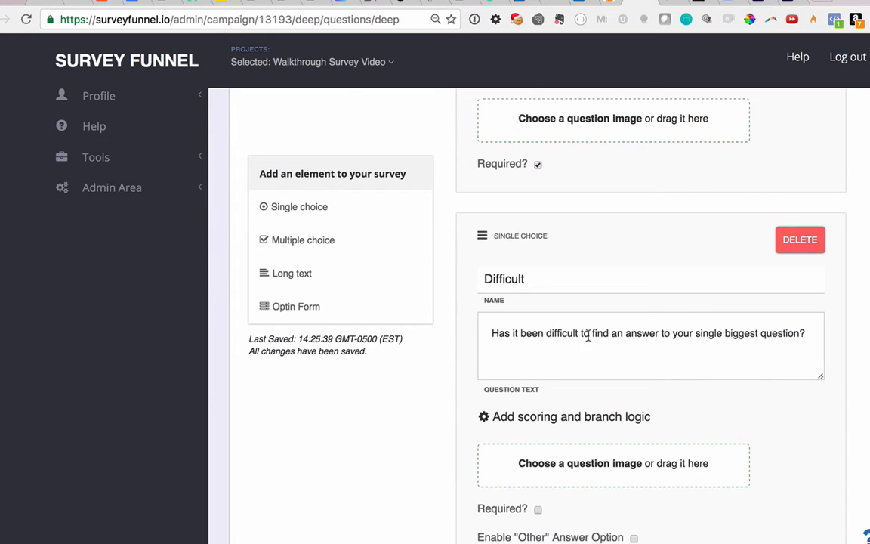
pyautogui.moveTo(592, 333); pyautogui.dragTo(800, 337)
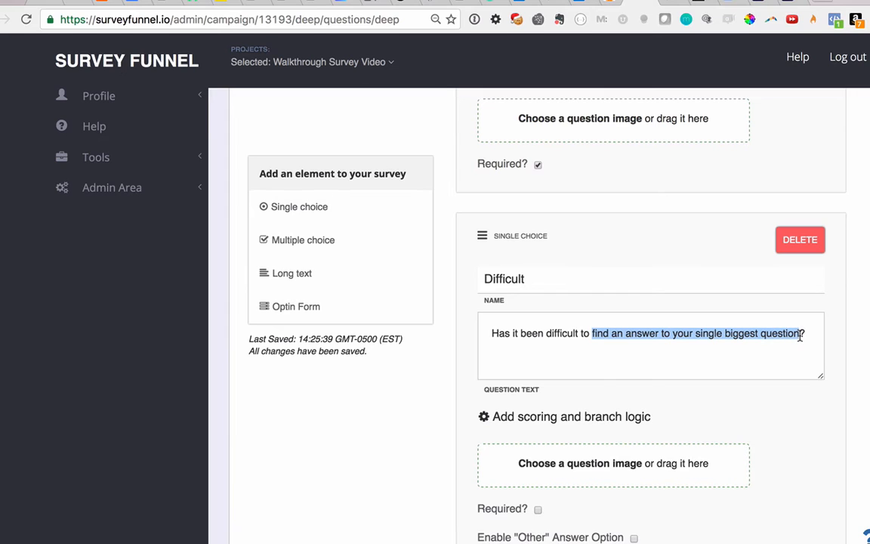
pyautogui.write('solve ')
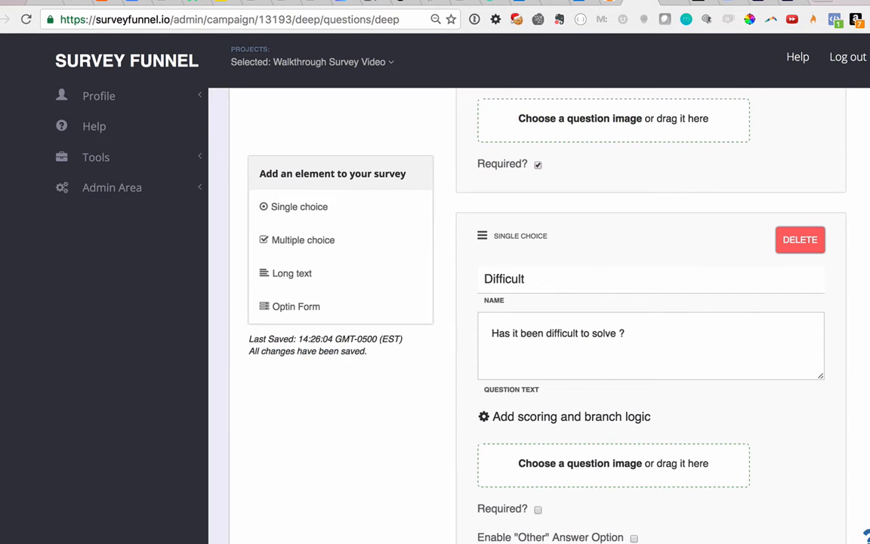
pyautogui.write('your ')
pyautogui.write('stubborn belly ')
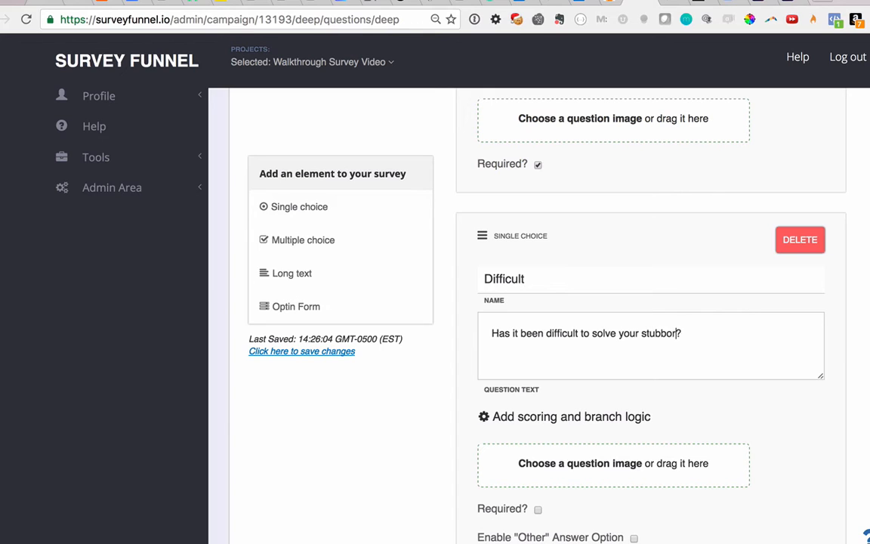
pyautogui.write('fat problem')
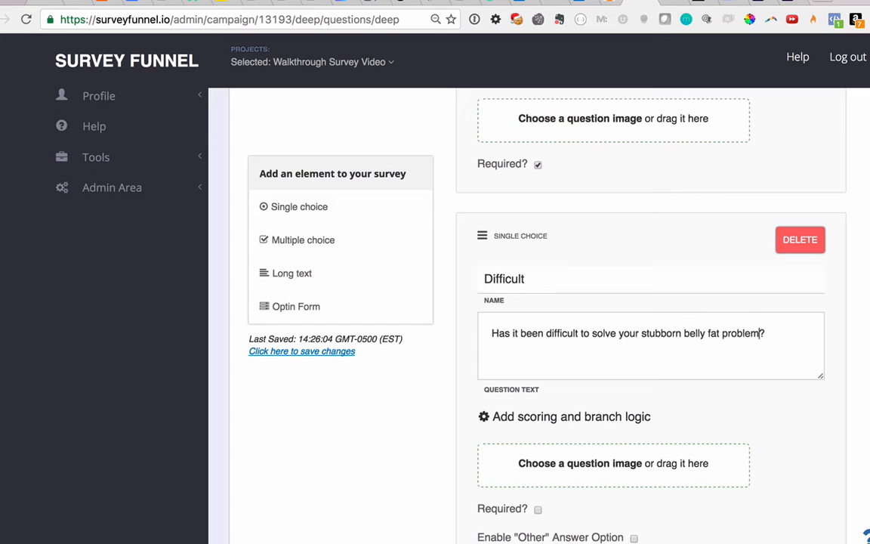
# - Make the "Difficult" single-choice question required and review its question type and answer options
pyautogui.scroll(-2, 667, 401)
pyautogui.scroll(-2, 666, 401)
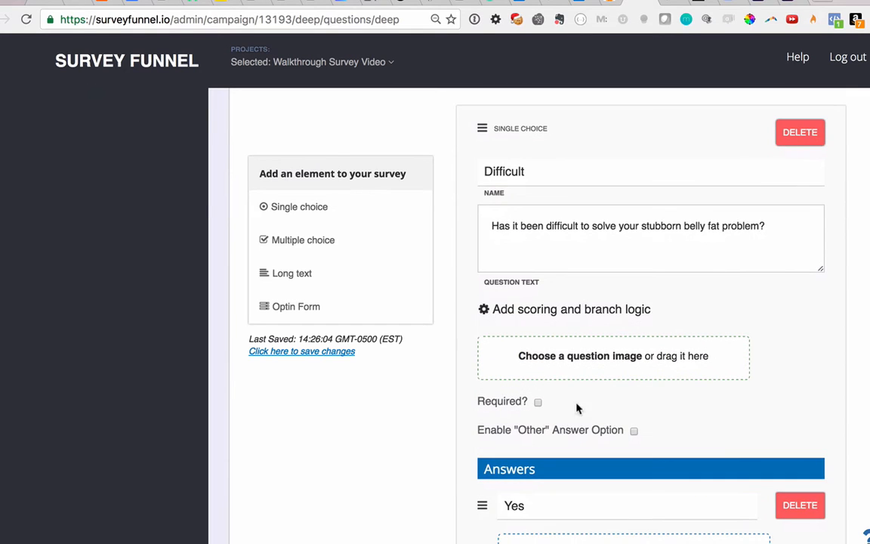
pyautogui.click(538, 402)
pyautogui.scroll(-5, 547, 408)
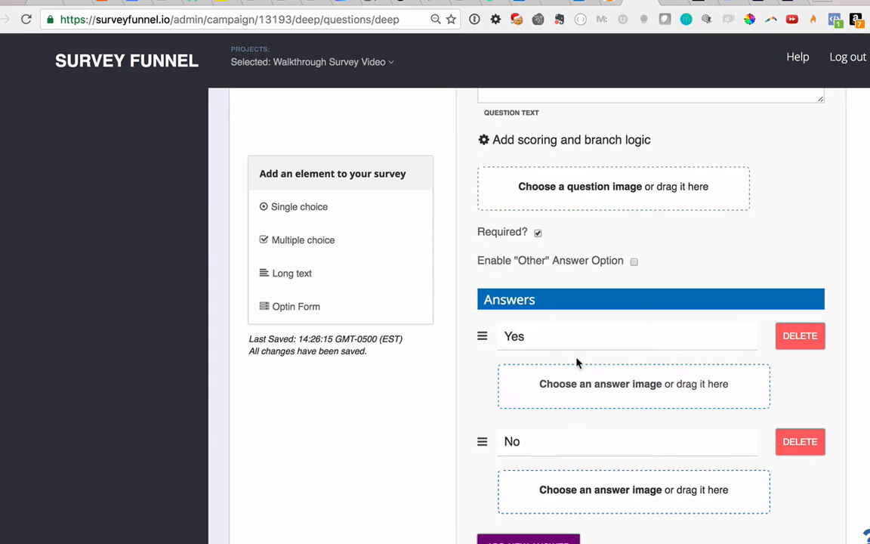
pyautogui.scroll(6, 578, 361)
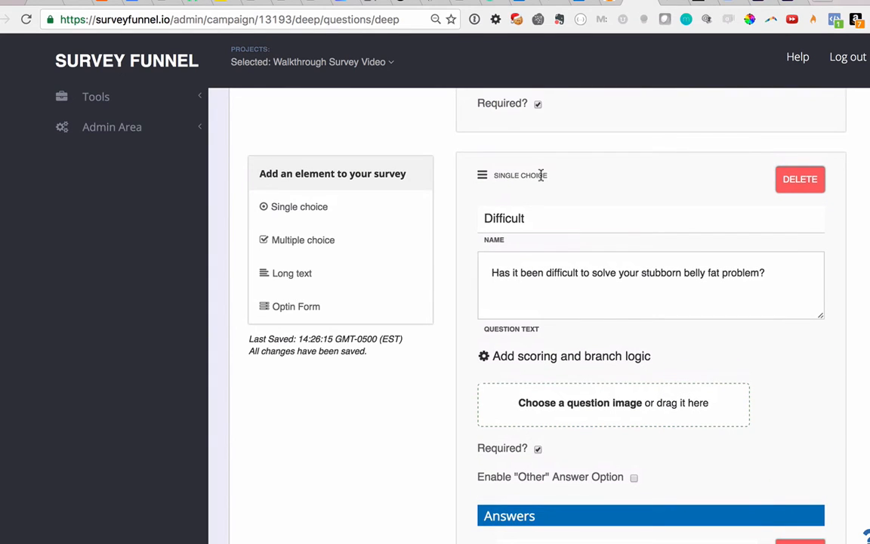
pyautogui.moveTo(544, 174); pyautogui.dragTo(518, 175)
pyautogui.scroll(-4, 574, 276)
pyautogui.scroll(-1, 563, 324)
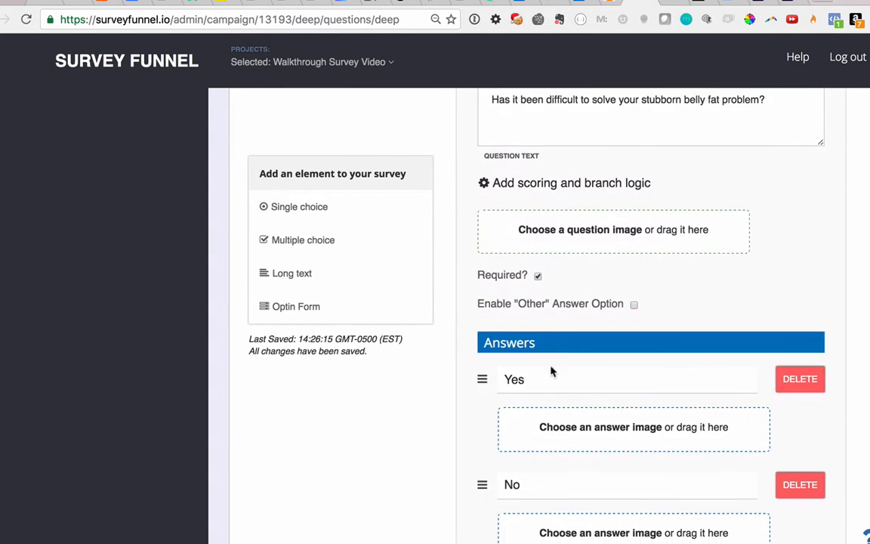
# - Try the "Other" answer option on the "Difficult" question and switch it back off
pyautogui.click(634, 306)
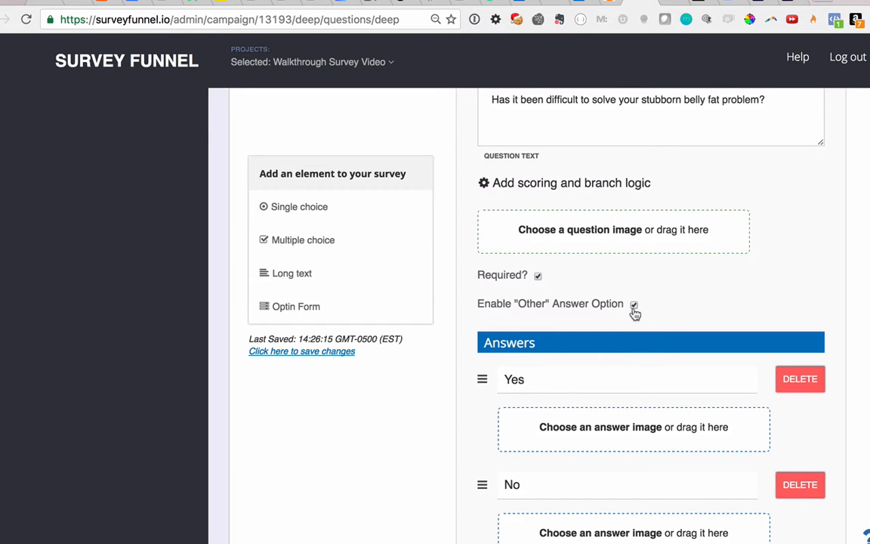
pyautogui.click(634, 306)
pyautogui.scroll(-6, 684, 311)
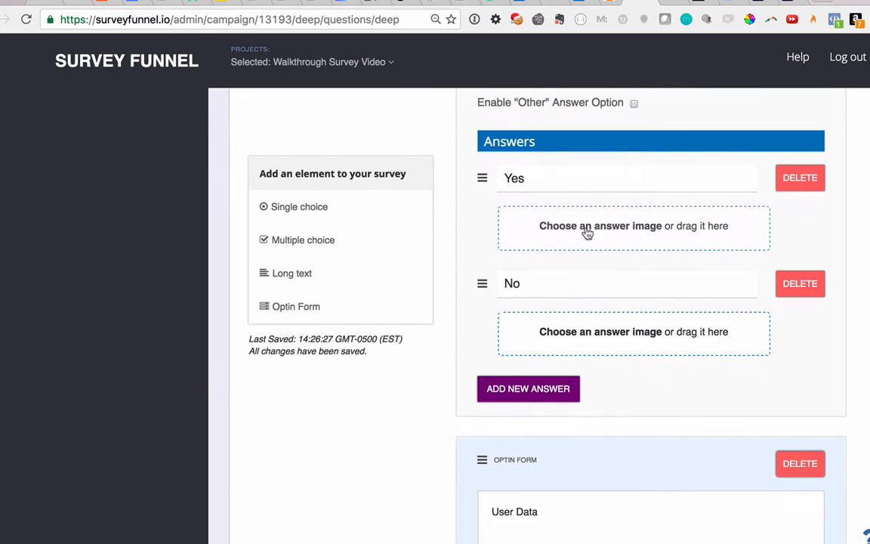
pyautogui.scroll(1, 610, 264)
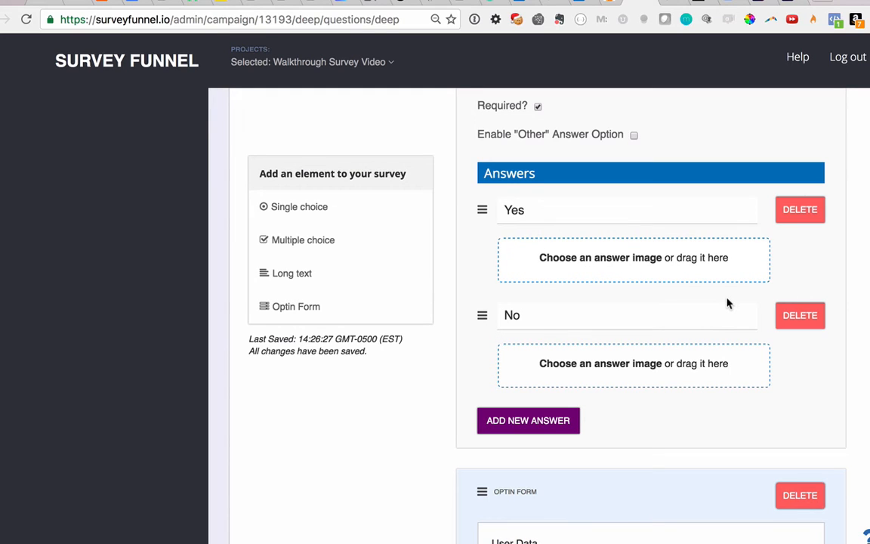
# - Move the Phone text question above the User Data opt-in form and delete it from the survey
pyautogui.scroll(-5, 727, 303)
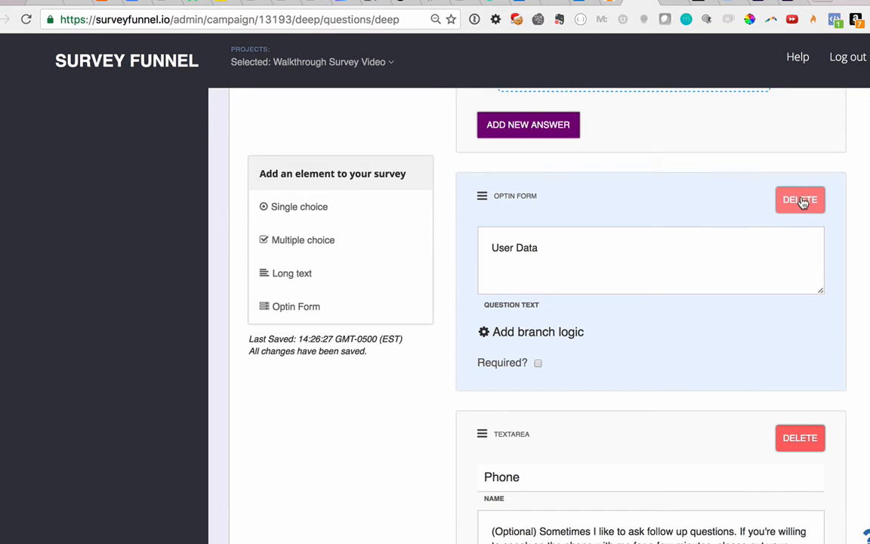
pyautogui.scroll(-2, 557, 214)
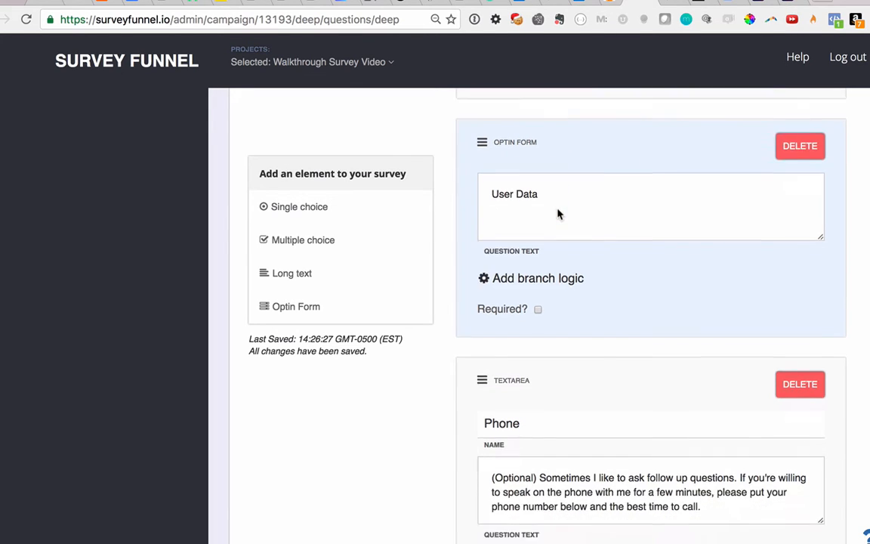
pyautogui.scroll(-1, 557, 209)
pyautogui.scroll(2, 558, 209)
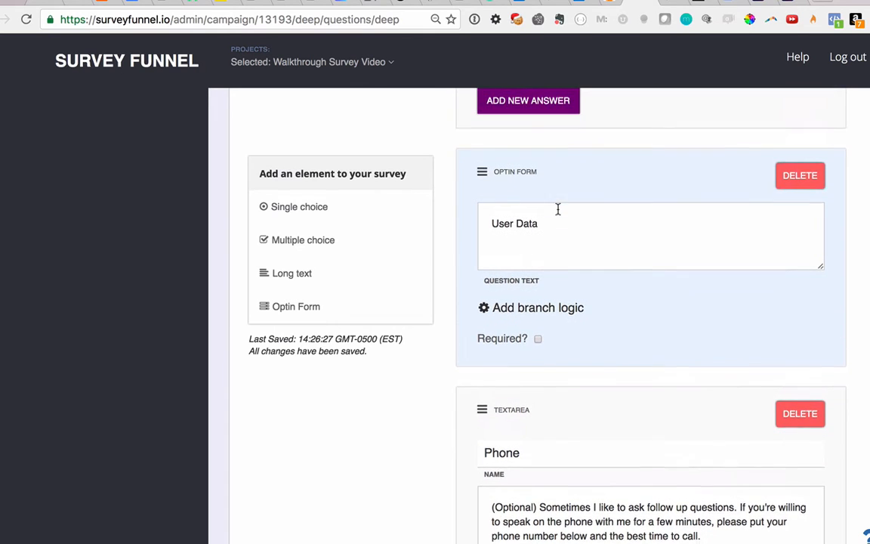
pyautogui.scroll(-5, 530, 412)
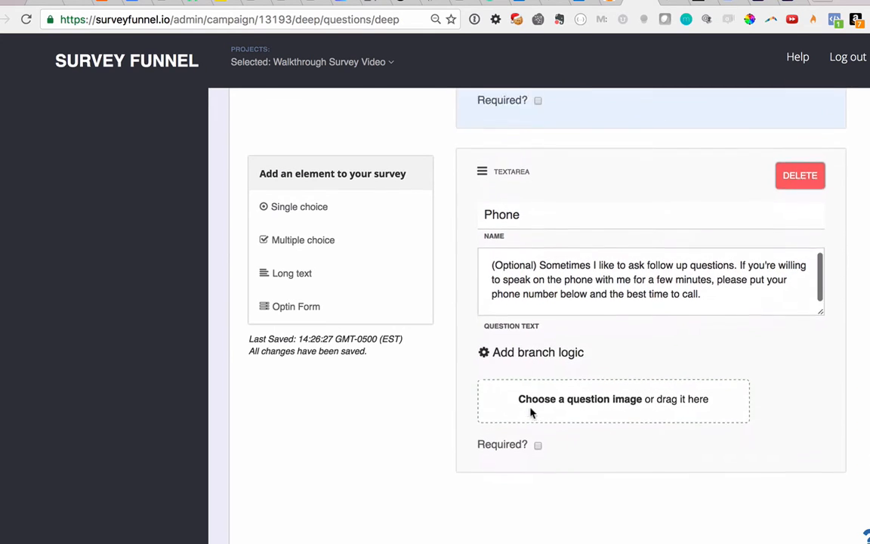
pyautogui.scroll(3, 530, 411)
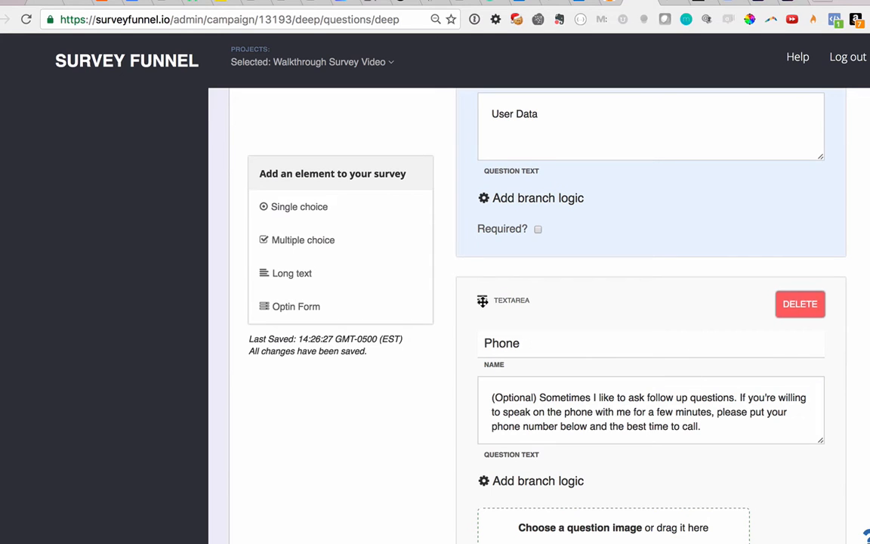
pyautogui.moveTo(481, 301); pyautogui.dragTo(479, 115)
pyautogui.scroll(3, 511, 367)
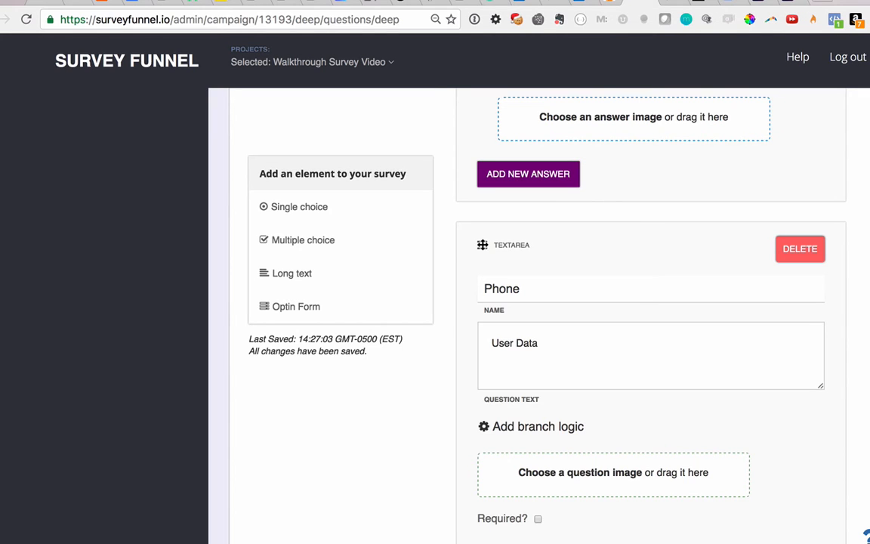
pyautogui.moveTo(482, 245); pyautogui.dragTo(483, 244)
pyautogui.click(787, 259)
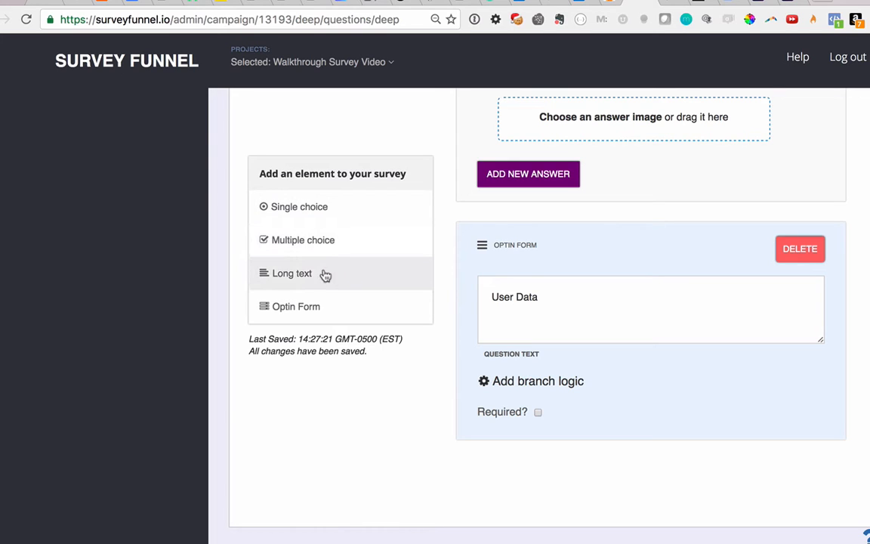
# - Add a new single-choice question to the survey and move it above the opt-in form
pyautogui.click(307, 215)
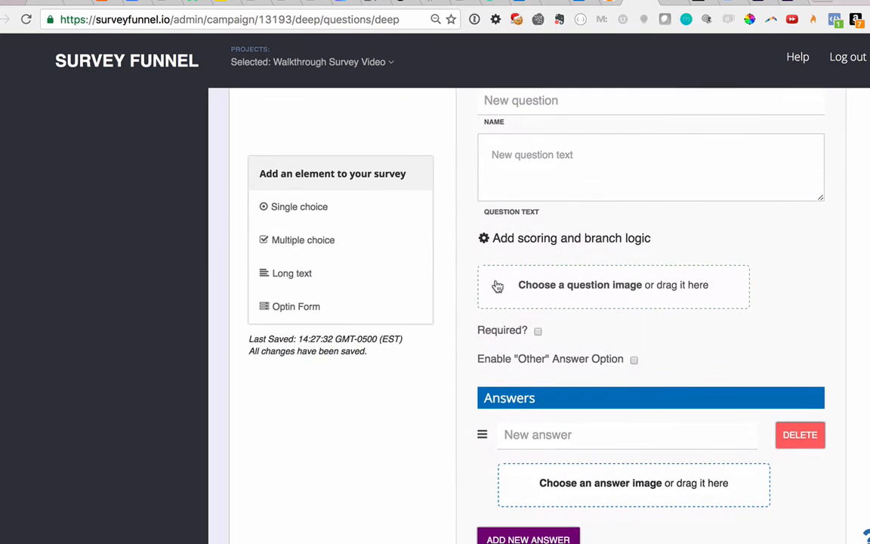
pyautogui.scroll(5, 553, 289)
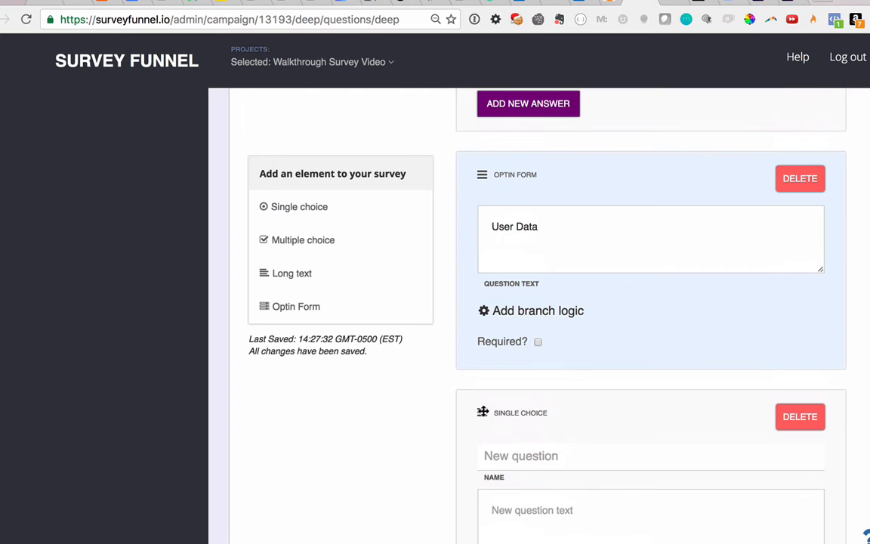
pyautogui.moveTo(481, 413); pyautogui.dragTo(486, 189)
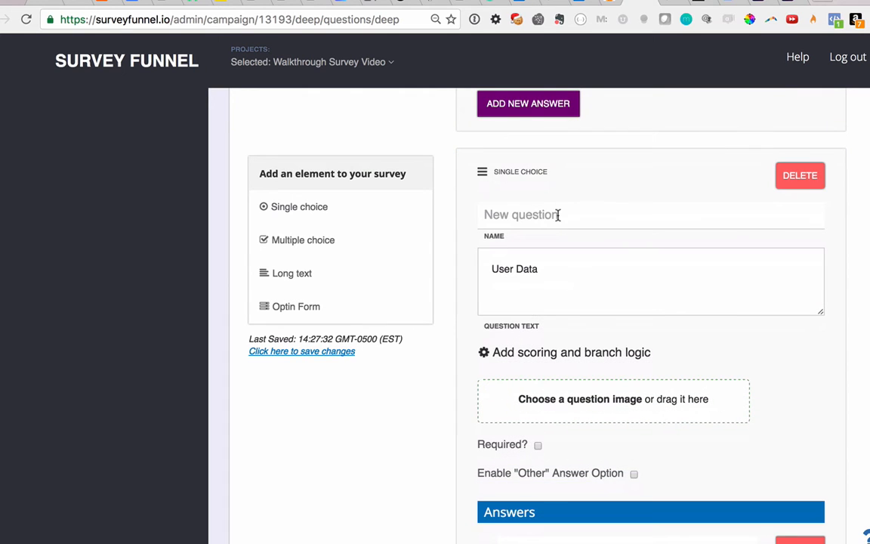
# - Make the opt-in form at the end of the survey required
pyautogui.scroll(-5, 572, 219)
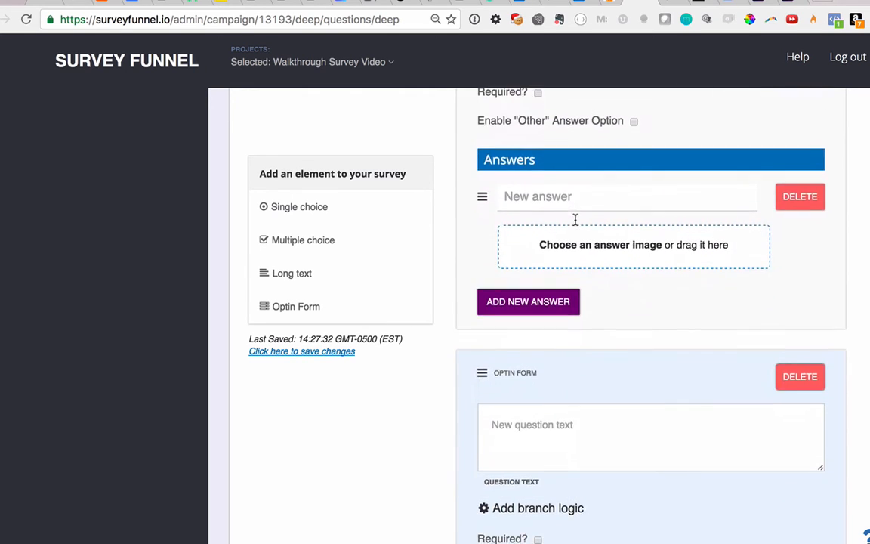
pyautogui.scroll(-1, 547, 338)
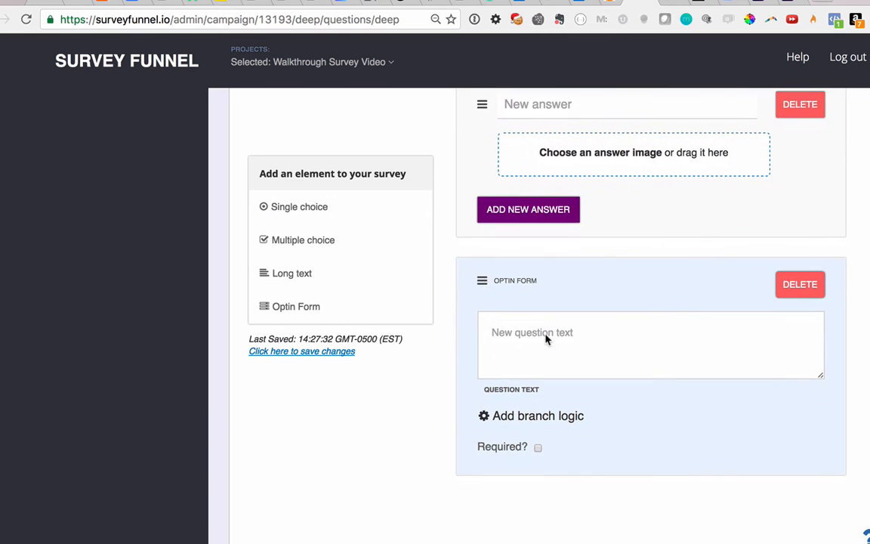
pyautogui.click(538, 448)
# - Replace the new single-choice question's text with "Do you go to the gym at least 2x per week?"
pyautogui.scroll(5, 604, 446)
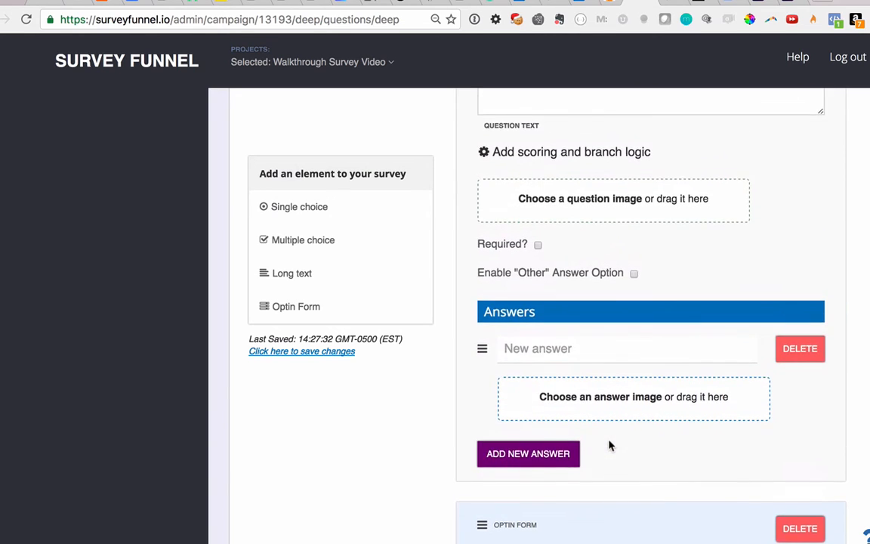
pyautogui.scroll(1, 610, 445)
pyautogui.scroll(-3, 608, 446)
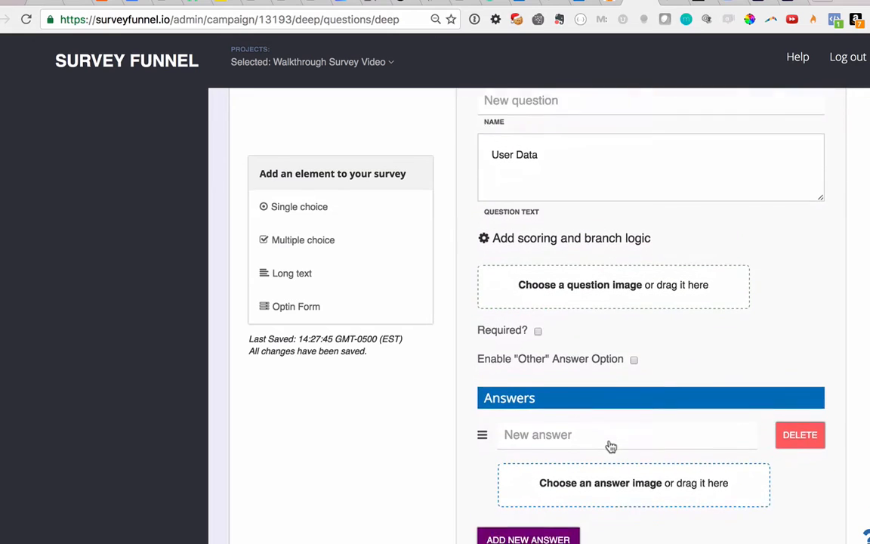
pyautogui.scroll(4, 608, 446)
pyautogui.scroll(1, 611, 446)
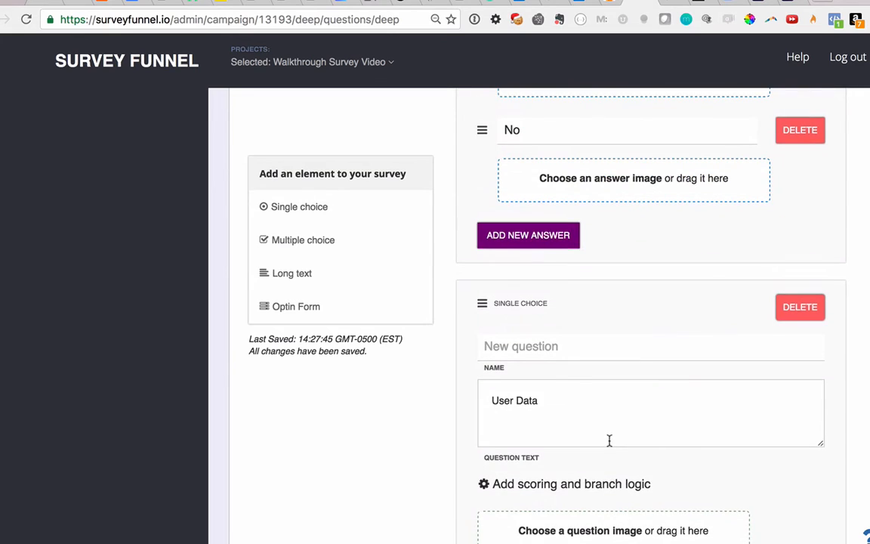
pyautogui.click(557, 346)
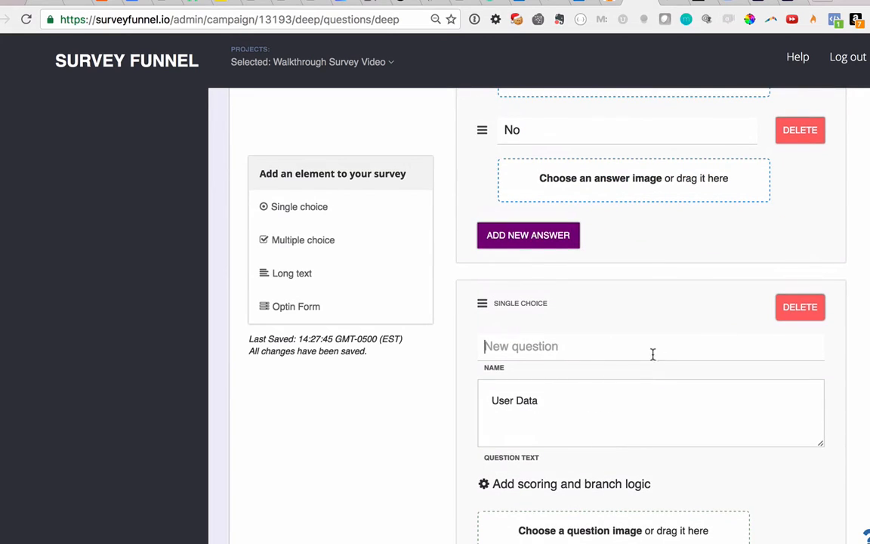
pyautogui.click(657, 398)
pyautogui.moveTo(598, 404); pyautogui.dragTo(479, 404)
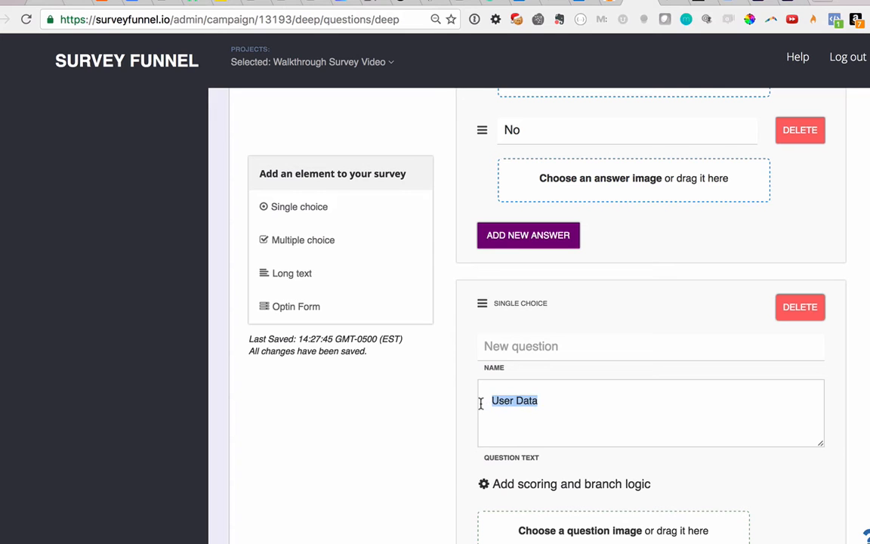
pyautogui.scroll(-5, 479, 404)
pyautogui.scroll(-2, 481, 404)
pyautogui.scroll(5, 481, 404)
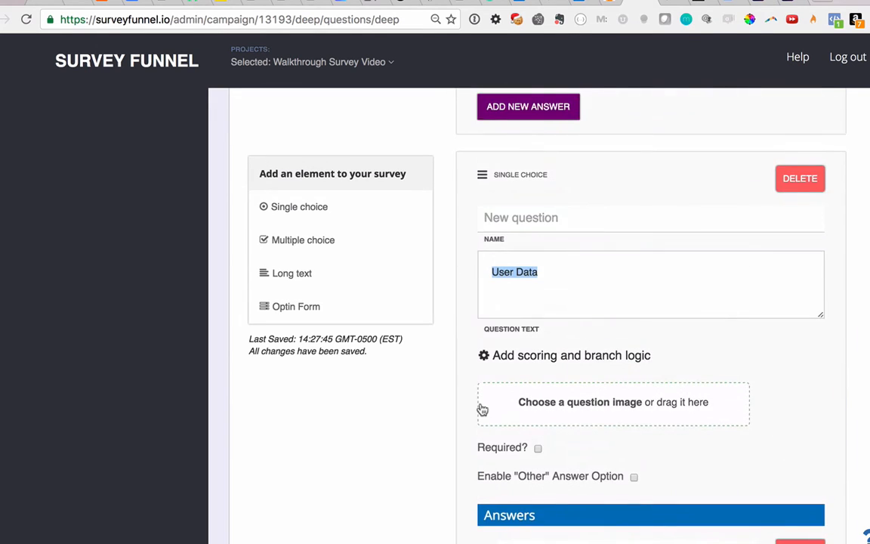
pyautogui.write('Do you ')
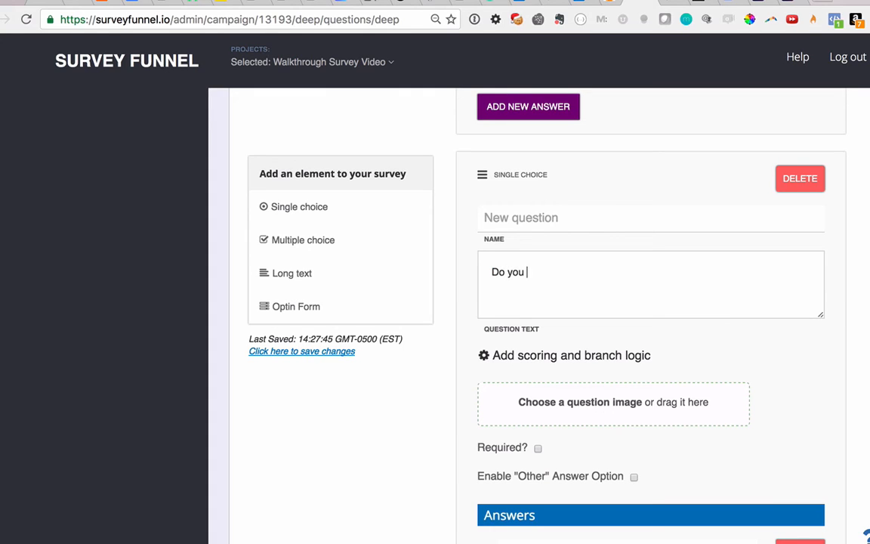
pyautogui.write('go to the gy')
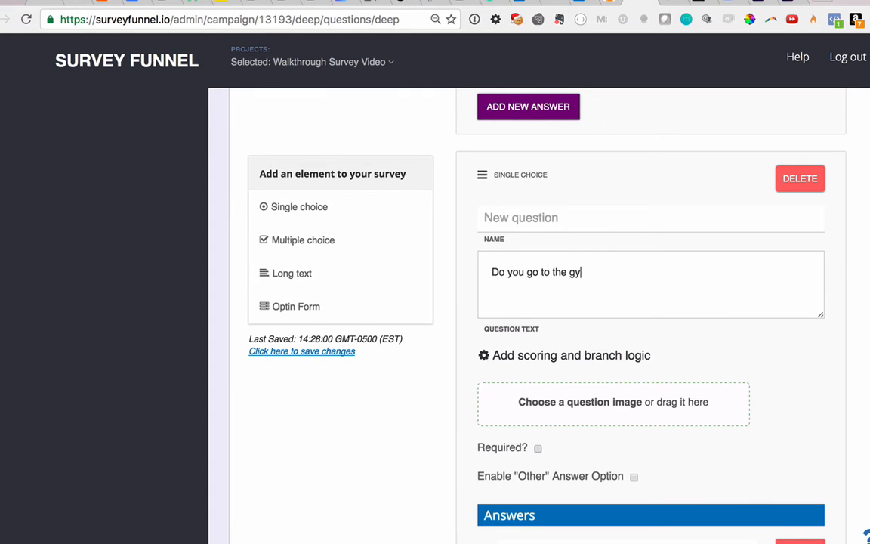
pyautogui.write('m at least 2x per week?')
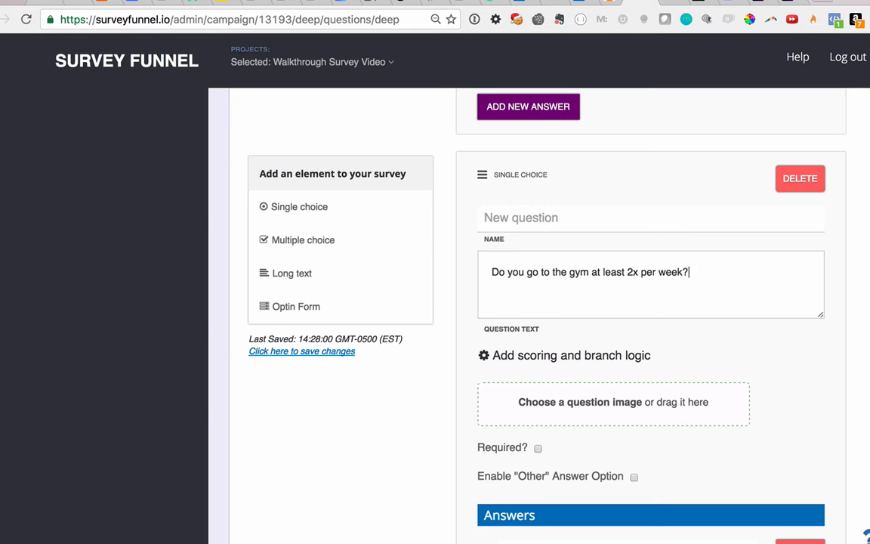
# - Make the gym question required and give it the two answers "Yes" and "No"
pyautogui.scroll(-2, 615, 390)
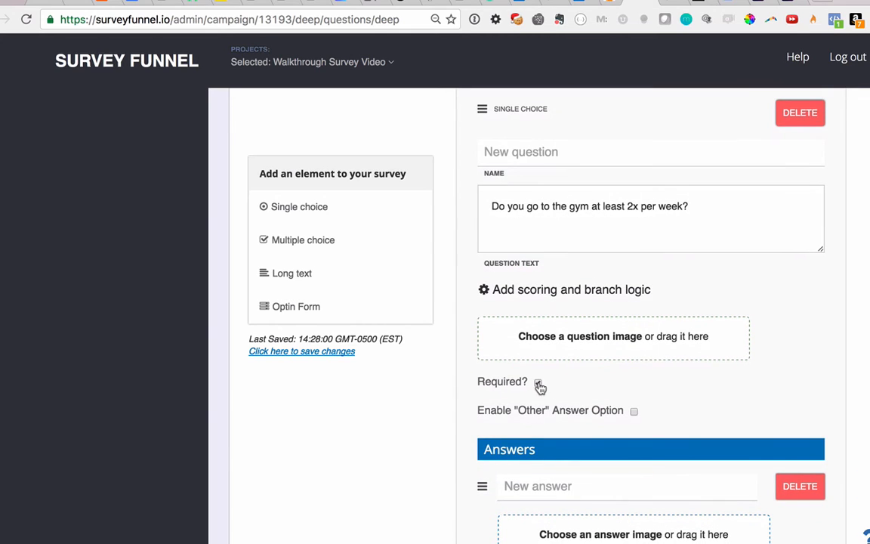
pyautogui.click(537, 384)
pyautogui.scroll(-1, 541, 387)
pyautogui.scroll(-2, 541, 388)
pyautogui.click(540, 390)
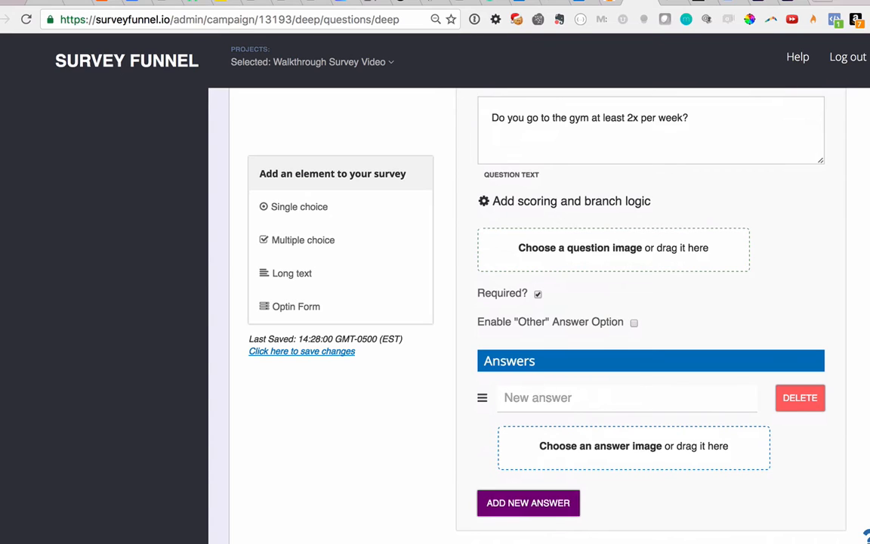
pyautogui.write('Yes')
pyautogui.click(520, 503)
pyautogui.scroll(-1, 523, 503)
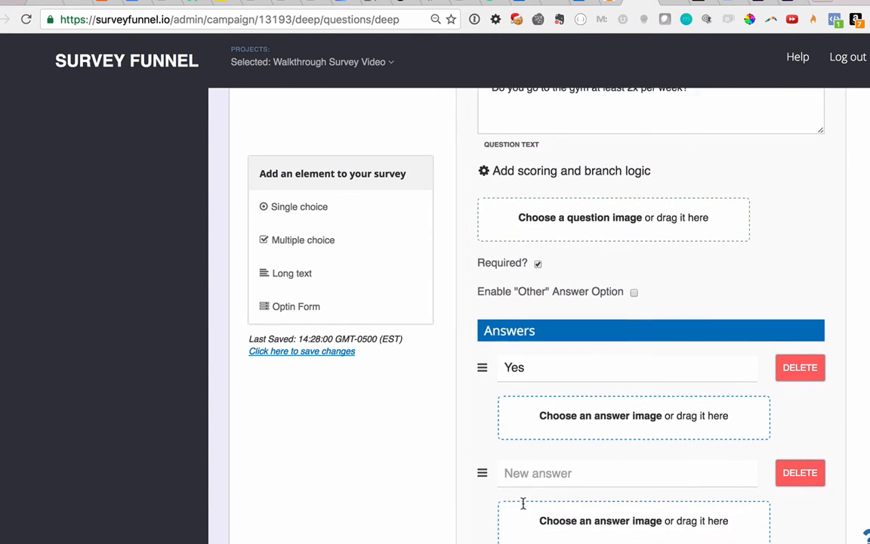
pyautogui.click(555, 476)
pyautogui.write('No')
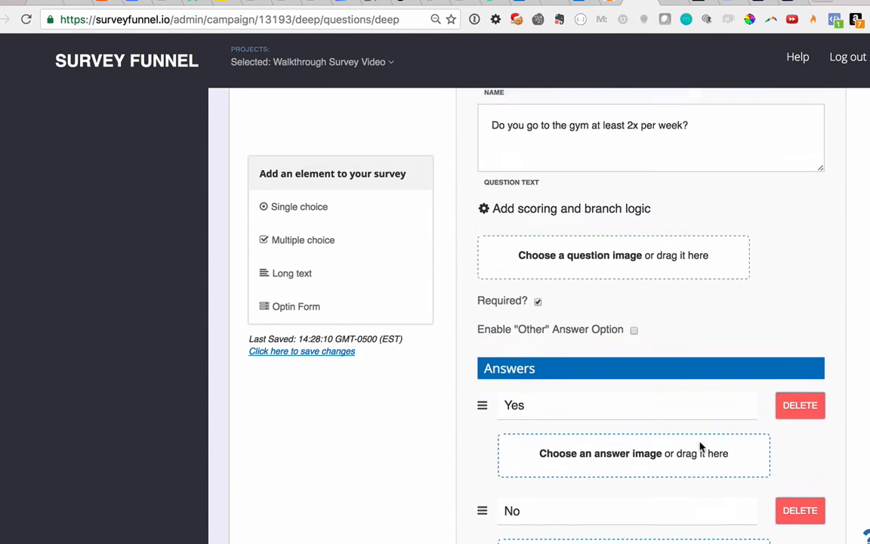
# - Name the gym question "Go to the gym 2x per wk"
pyautogui.scroll(-5, 629, 411)
pyautogui.click(602, 419)
pyautogui.scroll(-3, 602, 419)
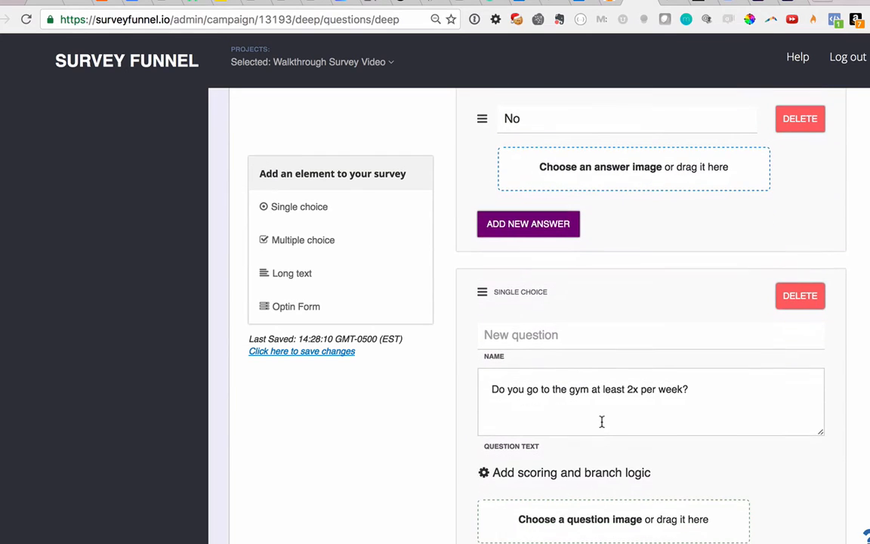
pyautogui.write('Go ')
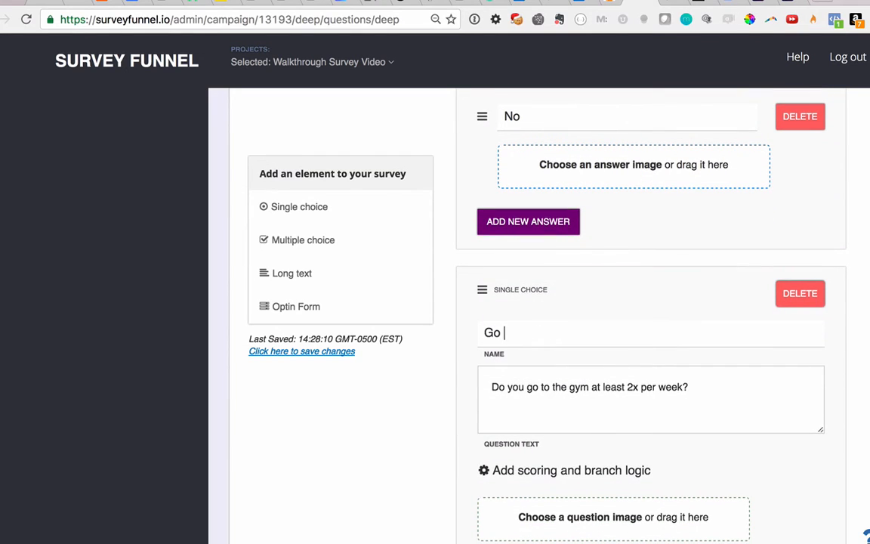
pyautogui.write('to the gym 2x')
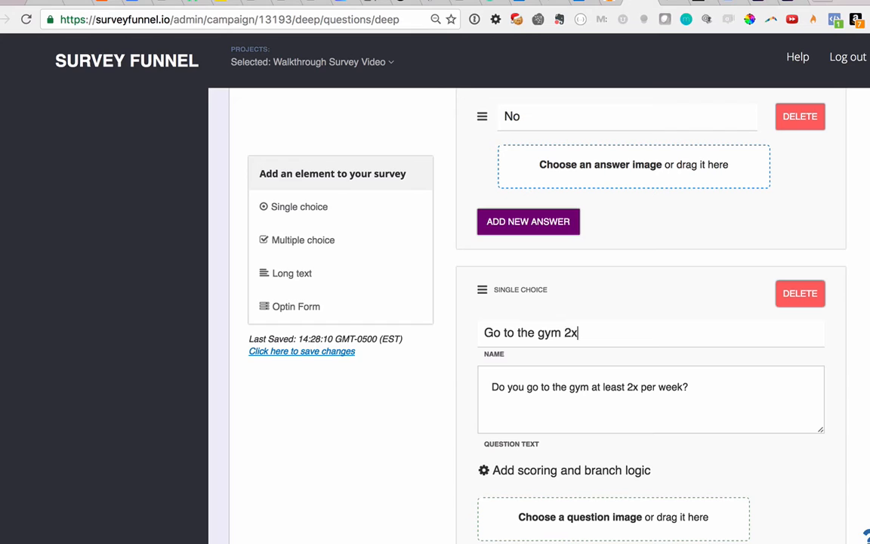
pyautogui.write(' per wk')
pyautogui.scroll(-3, 791, 409)
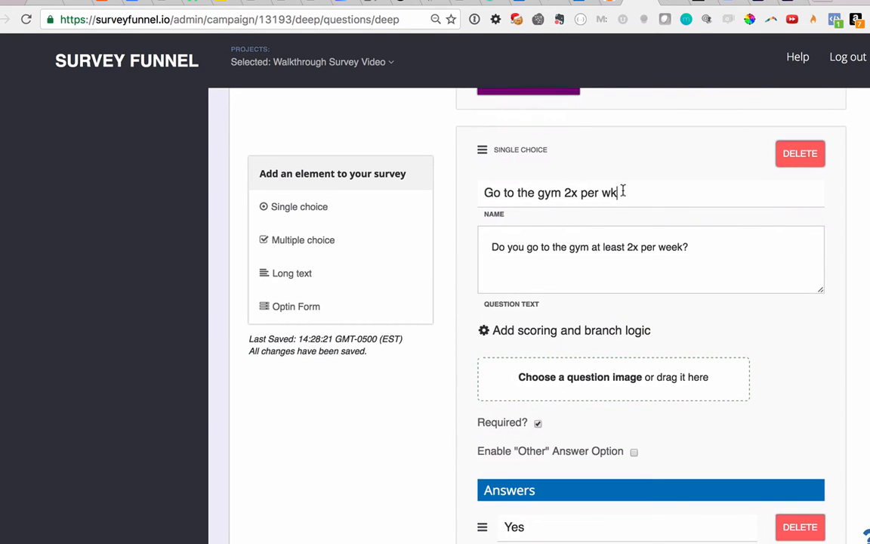
pyautogui.moveTo(620, 191); pyautogui.dragTo(485, 194)
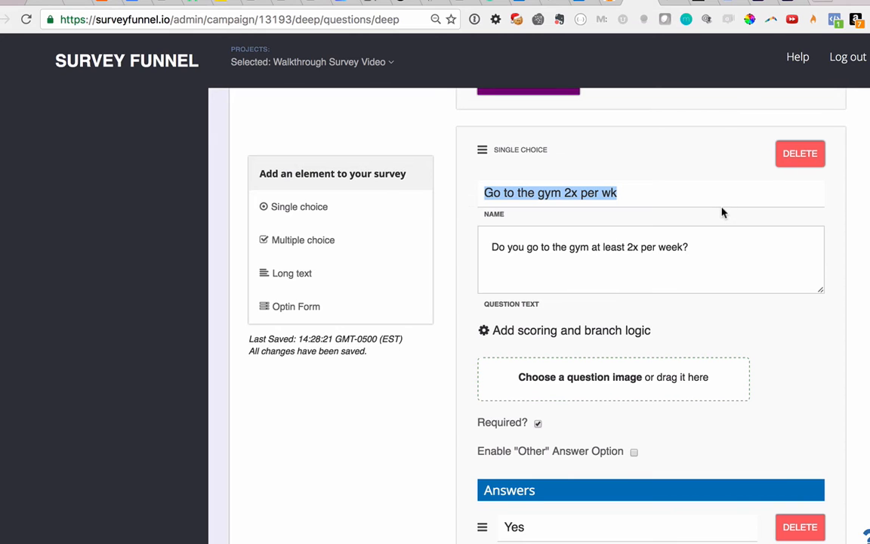
pyautogui.scroll(-3, 722, 212)
pyautogui.scroll(-5, 722, 213)
pyautogui.scroll(6, 722, 206)
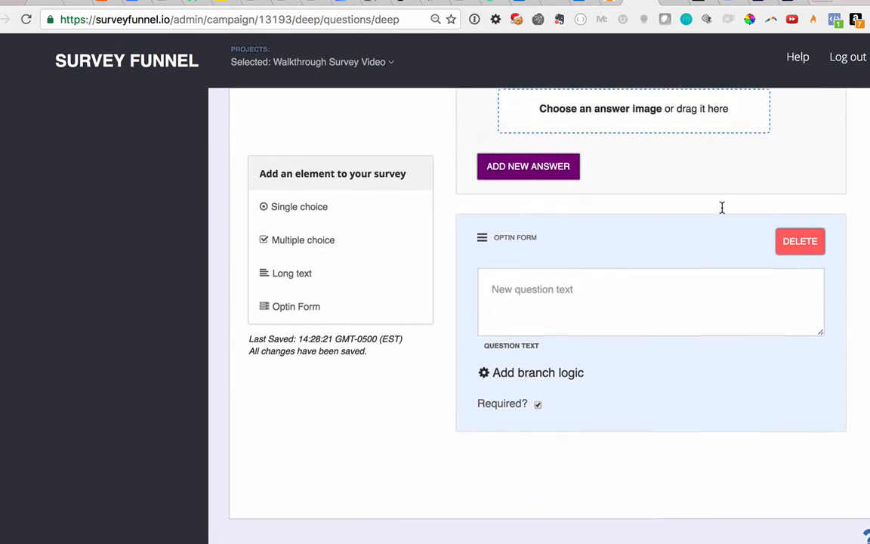
pyautogui.scroll(4, 722, 207)
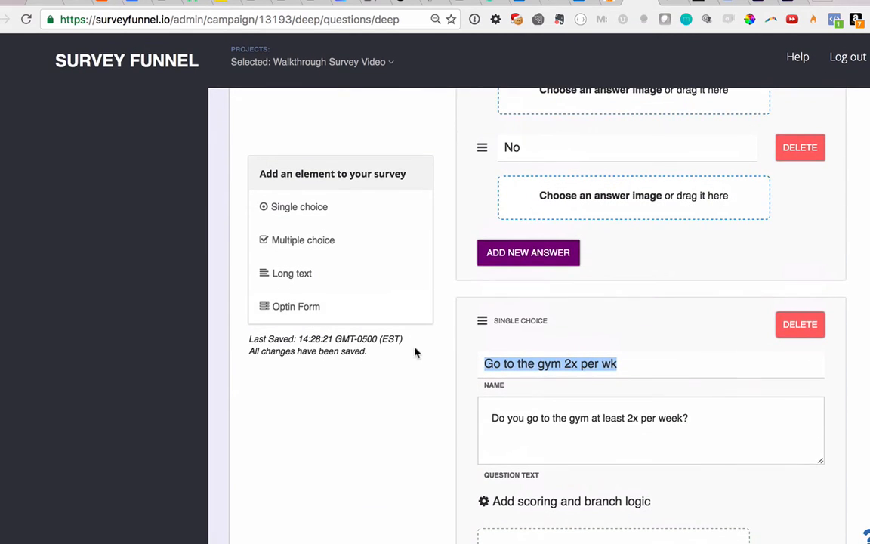
# - Copy the hosted survey link from the deployment options and open it in a new browser tab
pyautogui.scroll(2, 541, 365)
pyautogui.scroll(10, 542, 366)
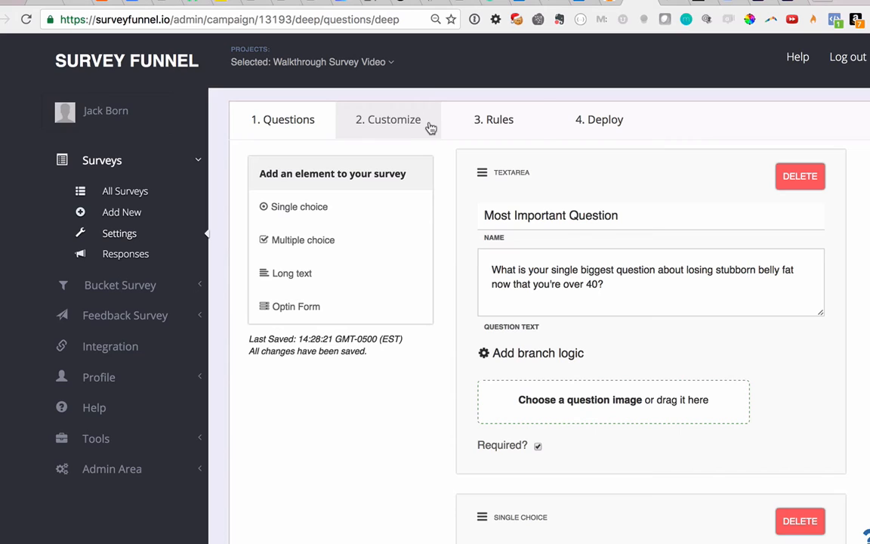
pyautogui.click(582, 133)
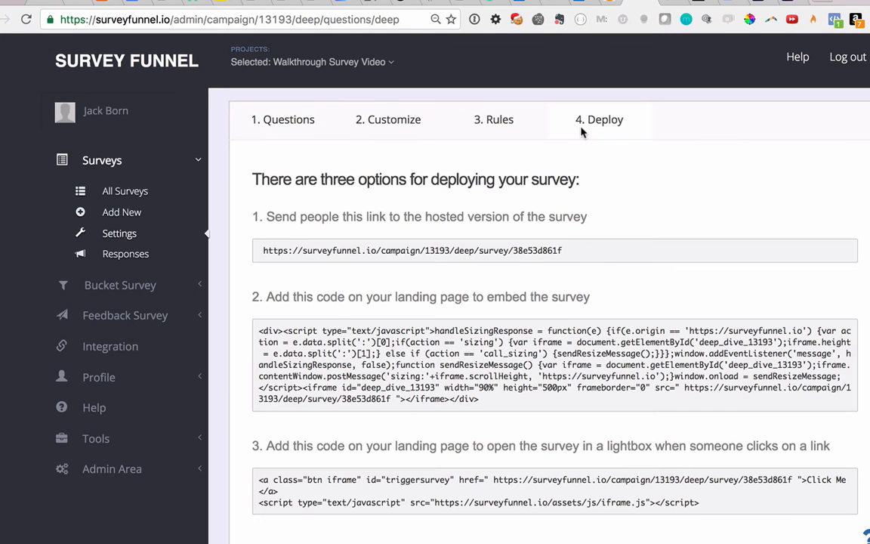
pyautogui.scroll(-1, 601, 202)
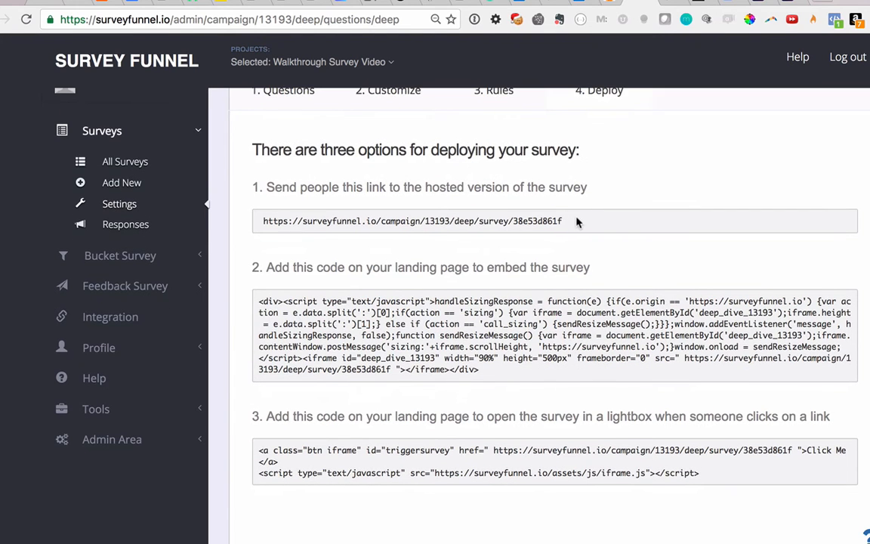
pyautogui.moveTo(577, 221); pyautogui.dragTo(257, 218)
pyautogui.hotkey('ctrl', 'c')
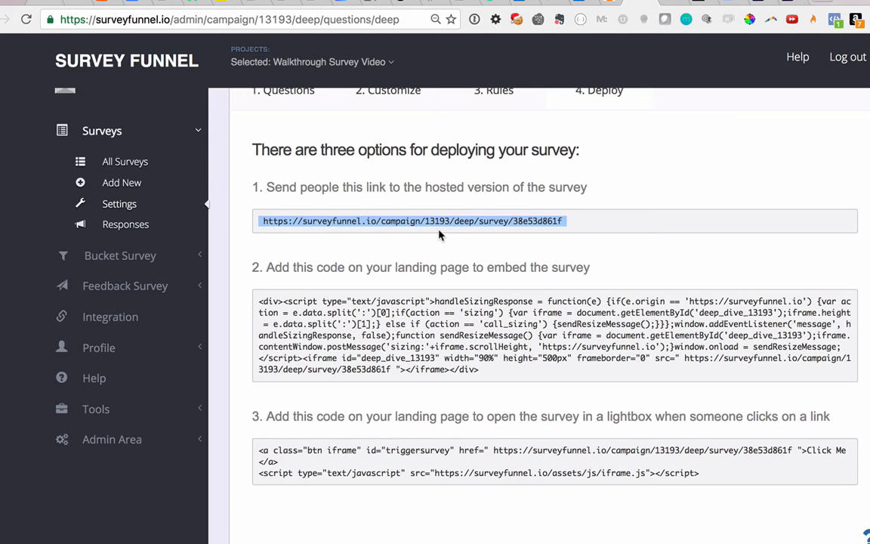
pyautogui.hotkey('ctrl', 't')
pyautogui.hotkey('ctrl', 'v')
pyautogui.press('Return')
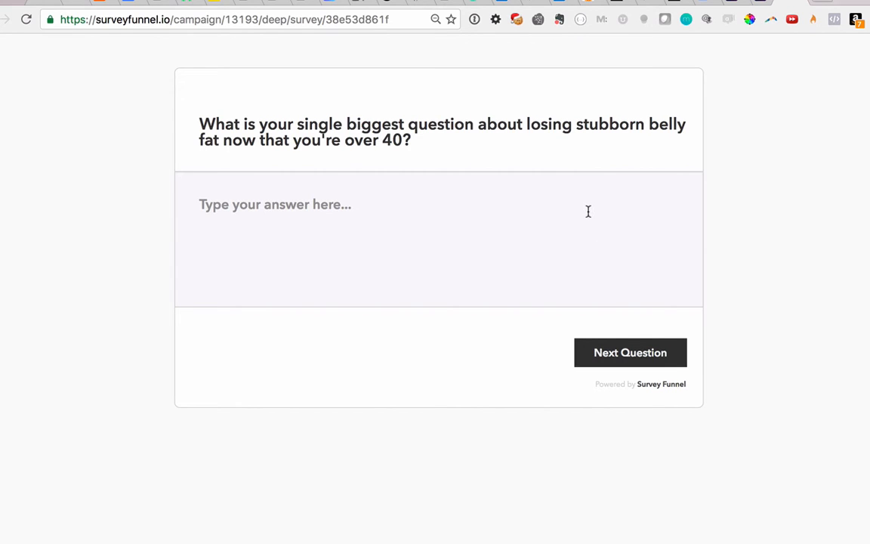
# - Answer the live survey with "Example text here" for the belly fat question and "Yes" for both single-choice questions
pyautogui.click(506, 196)
pyautogui.write('Ex')
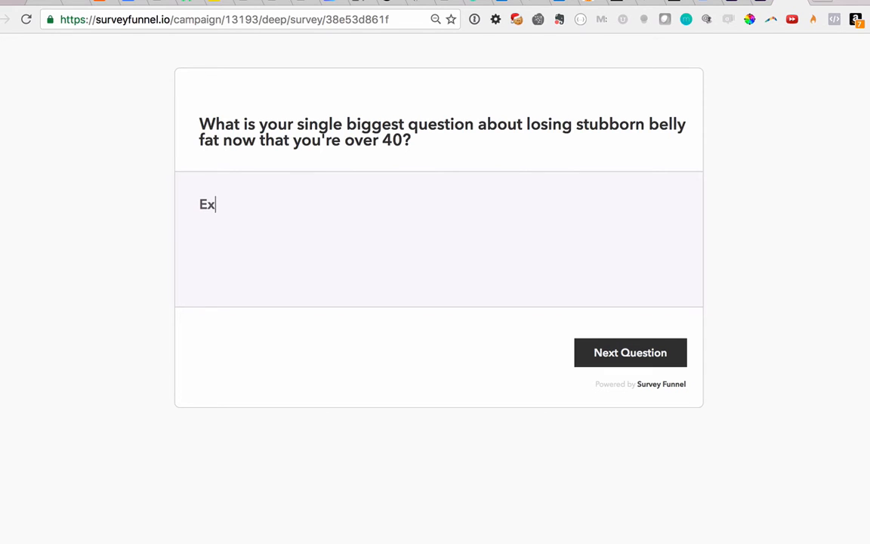
pyautogui.write('ample text here')
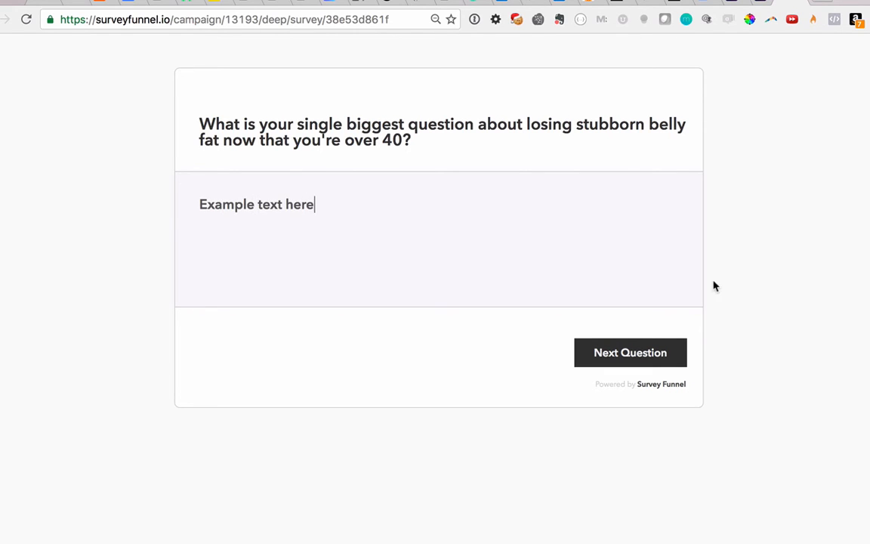
pyautogui.click(643, 352)
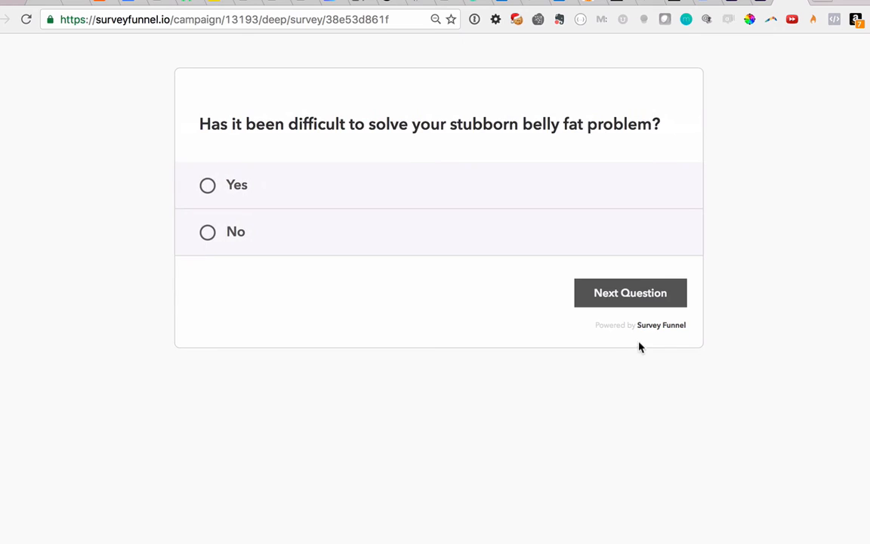
pyautogui.click(231, 184)
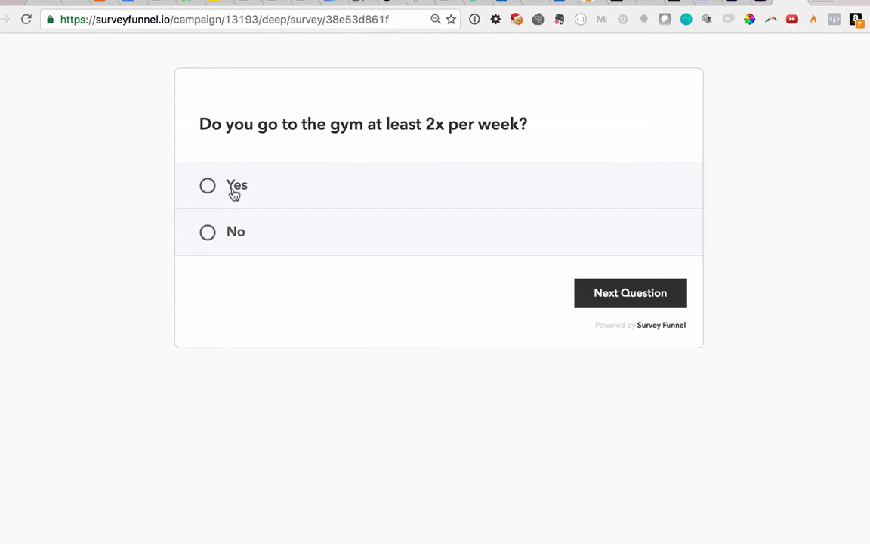
pyautogui.click(219, 185)
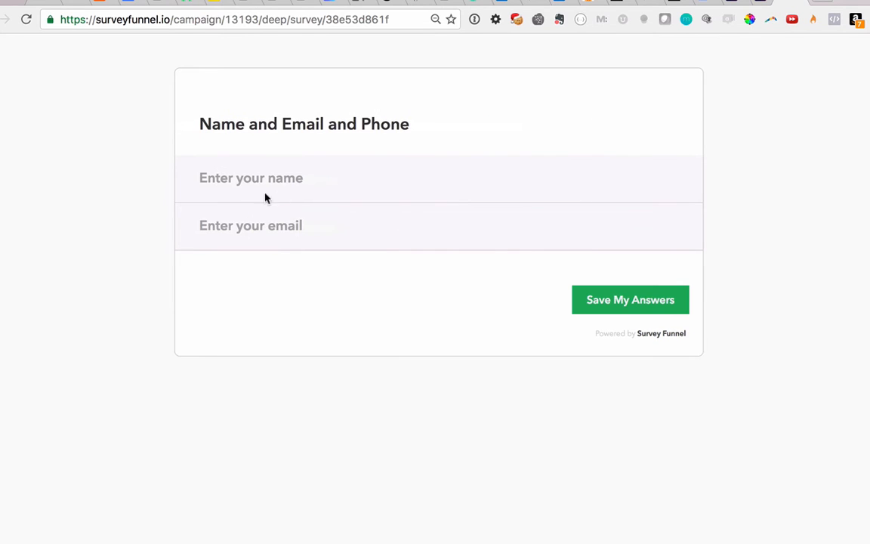
# - Fill in the respondent's name and email on the opt-in form and save the survey answers
pyautogui.click(290, 185)
pyautogui.write('Jack')
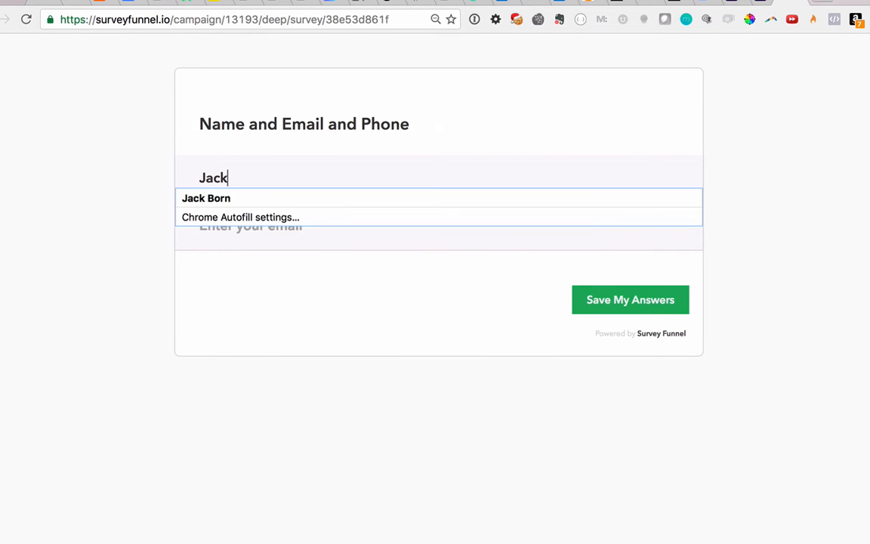
pyautogui.press('Tab')
pyautogui.write('jackblist')
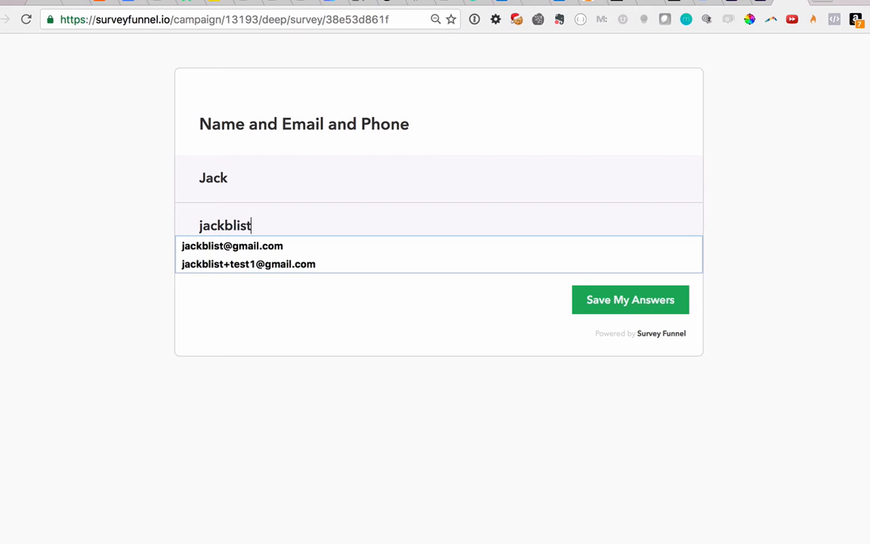
pyautogui.press('Down')
pyautogui.press('Return')
pyautogui.click(649, 300)
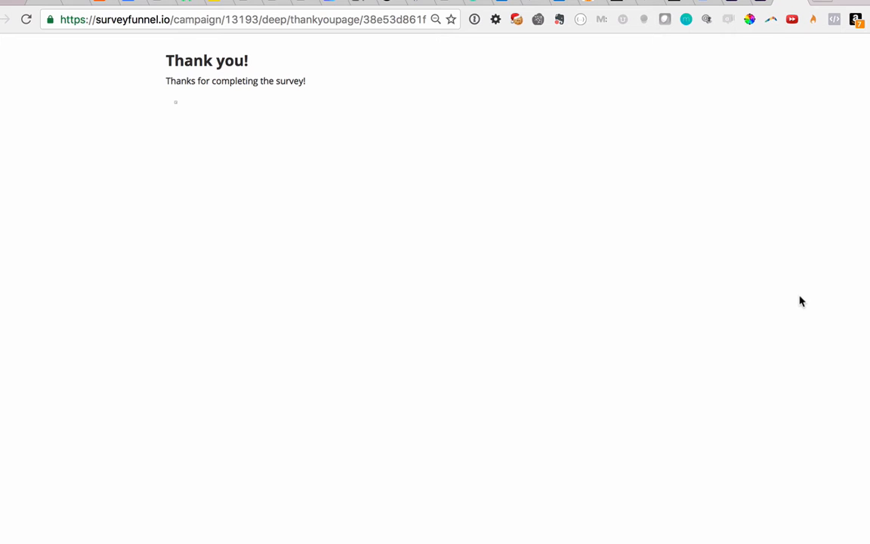
# - Return to the survey editor and look over the rules section and the welcome screen's customization options
pyautogui.click(618, 3)
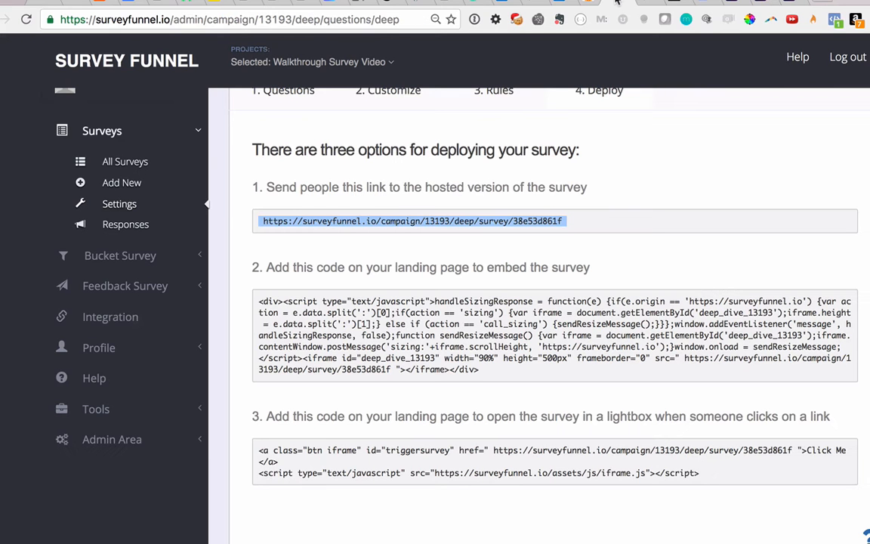
pyautogui.scroll(1, 568, 181)
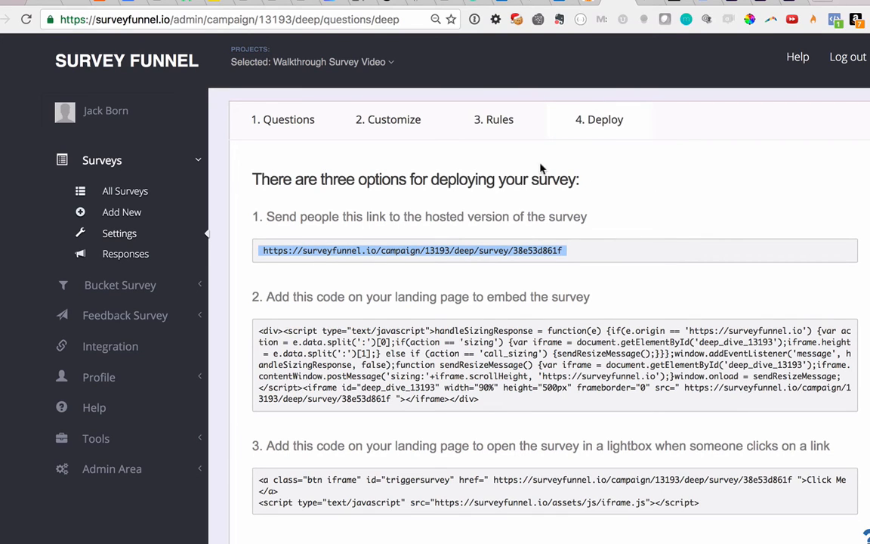
pyautogui.click(496, 119)
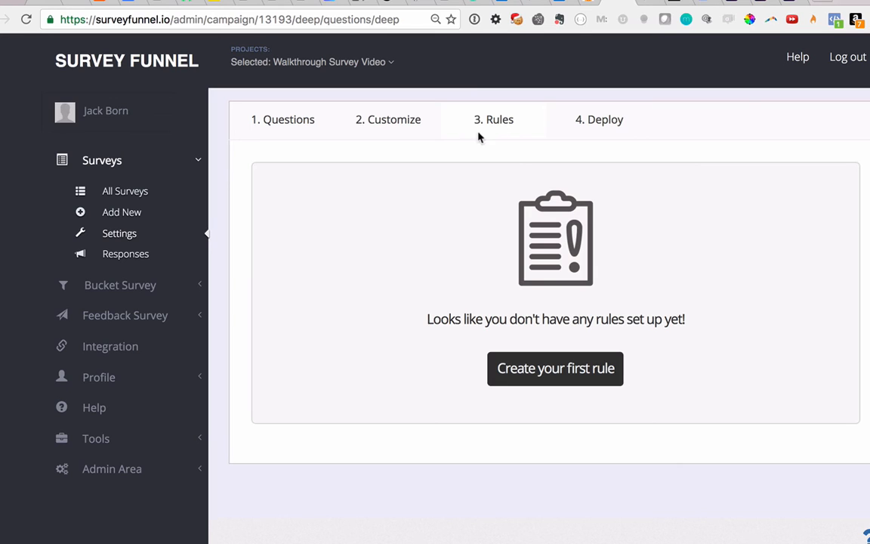
pyautogui.click(393, 134)
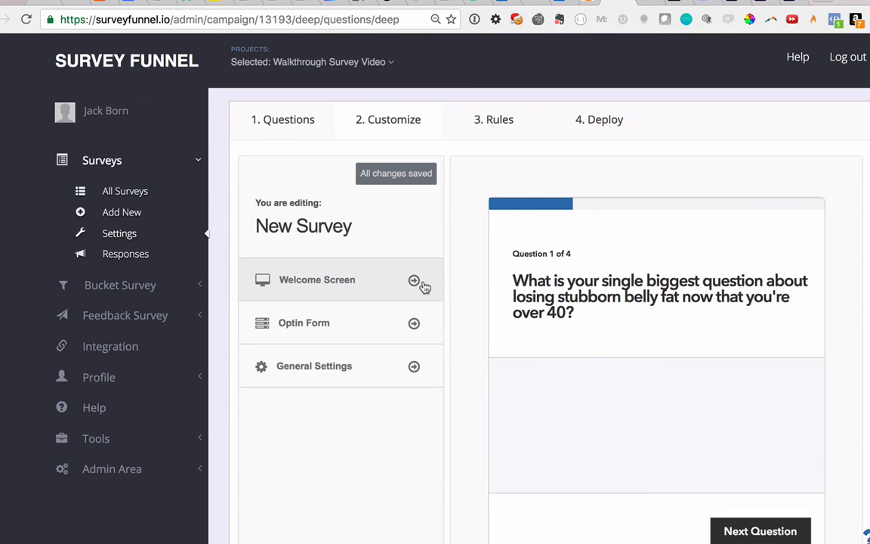
pyautogui.click(351, 289)
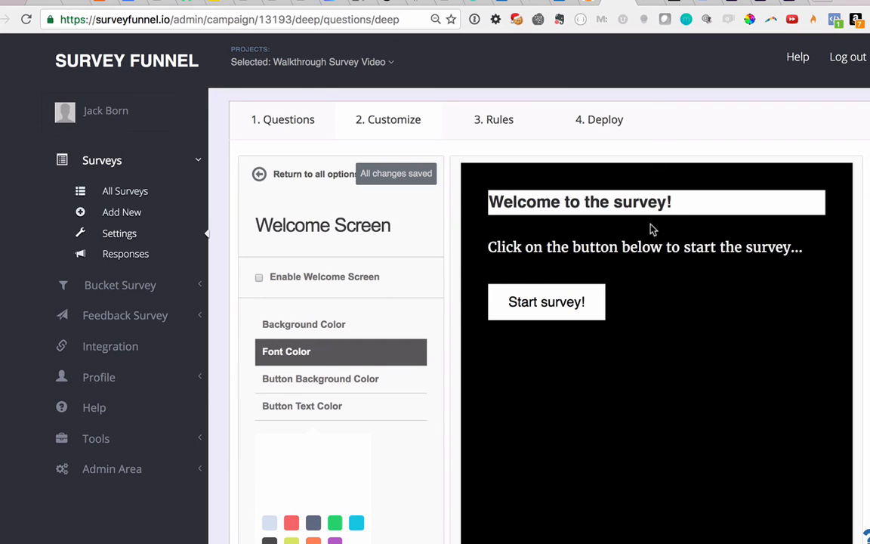
pyautogui.click(291, 168)
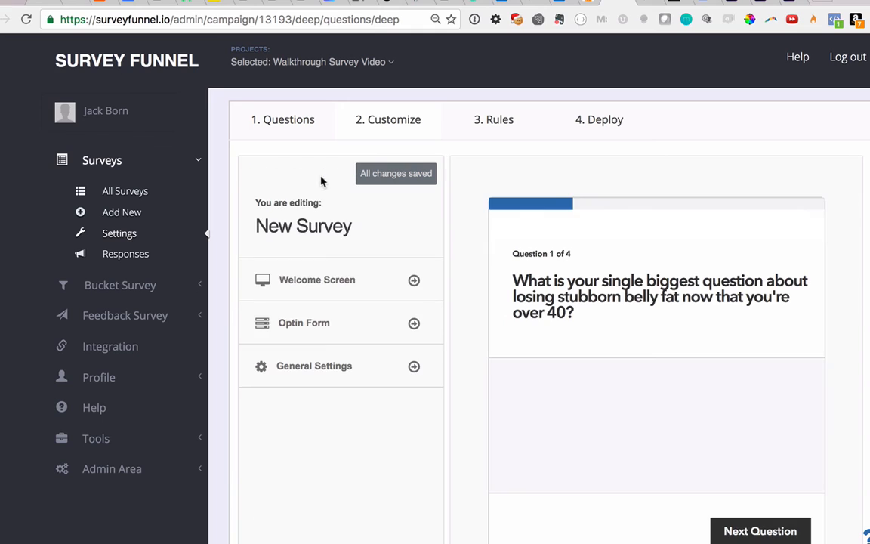
# - Try out the phone number request on the opt-in form, switching it on and back off
pyautogui.click(306, 320)
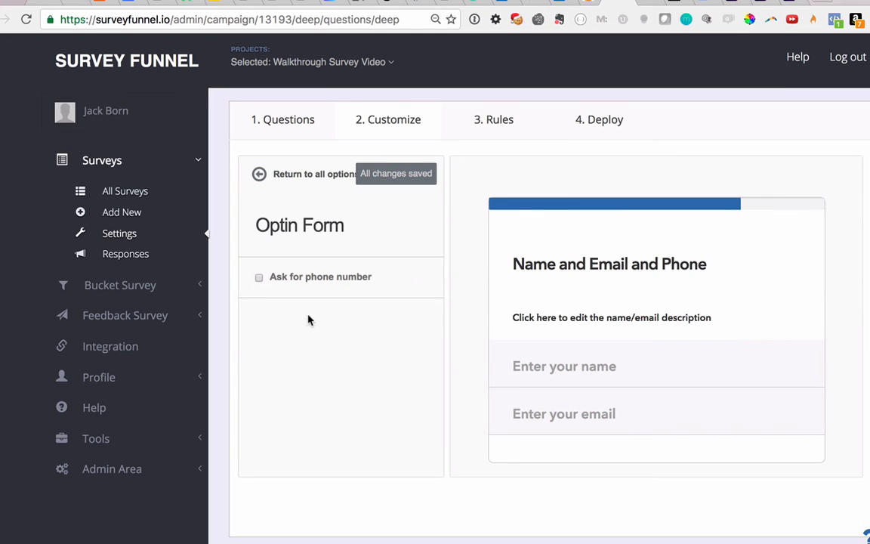
pyautogui.click(560, 320)
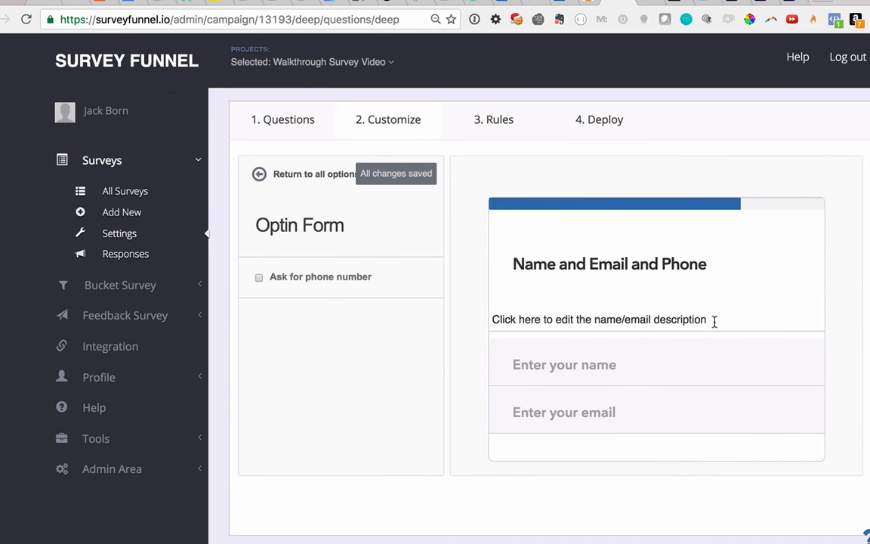
pyautogui.click(366, 279)
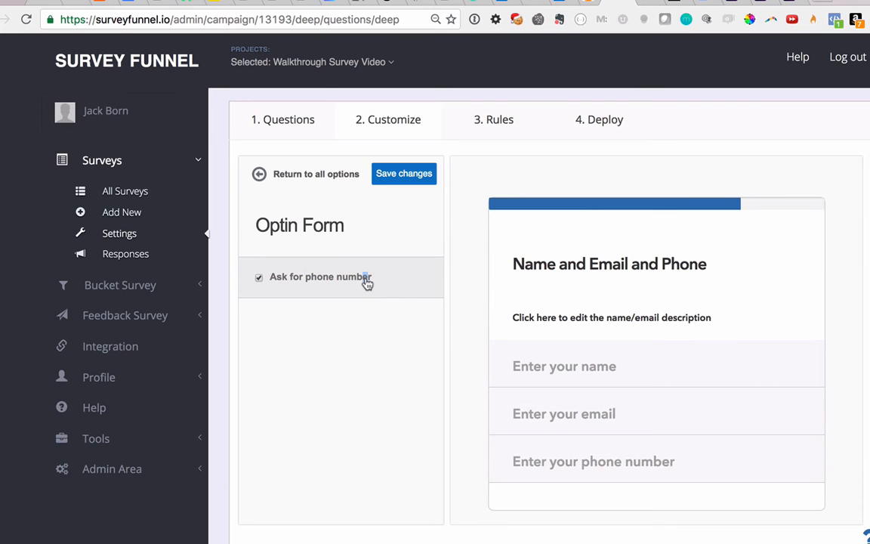
pyautogui.click(367, 280)
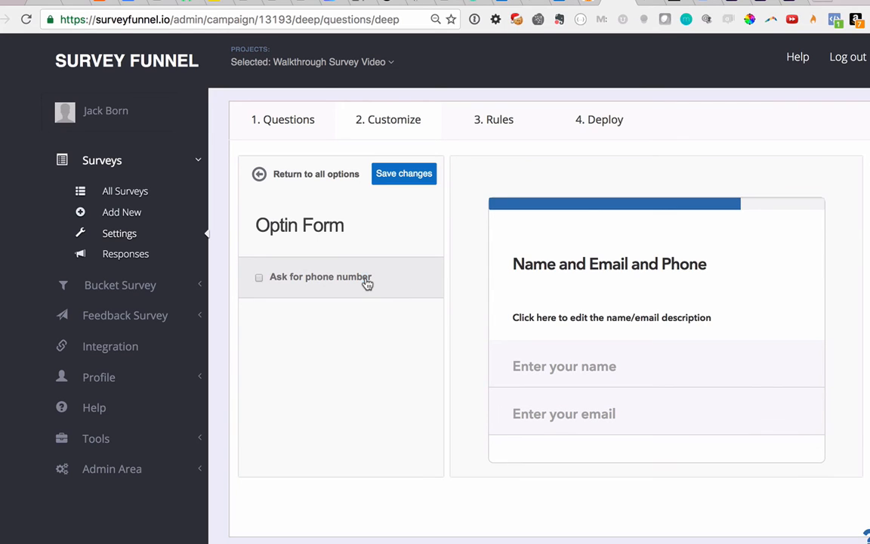
pyautogui.click(338, 181)
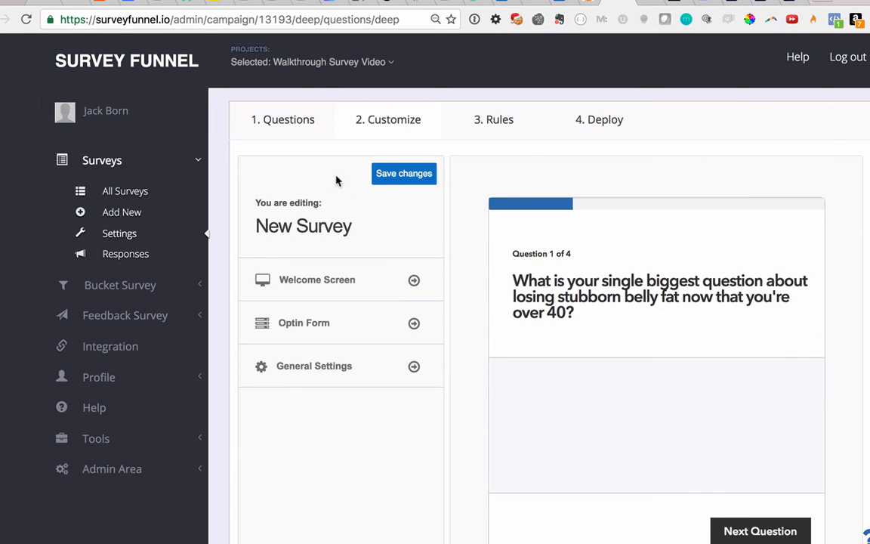
# - Try out the progress bar and question number display in the general settings, turning each off and back on
pyautogui.click(323, 368)
pyautogui.scroll(-2, 415, 319)
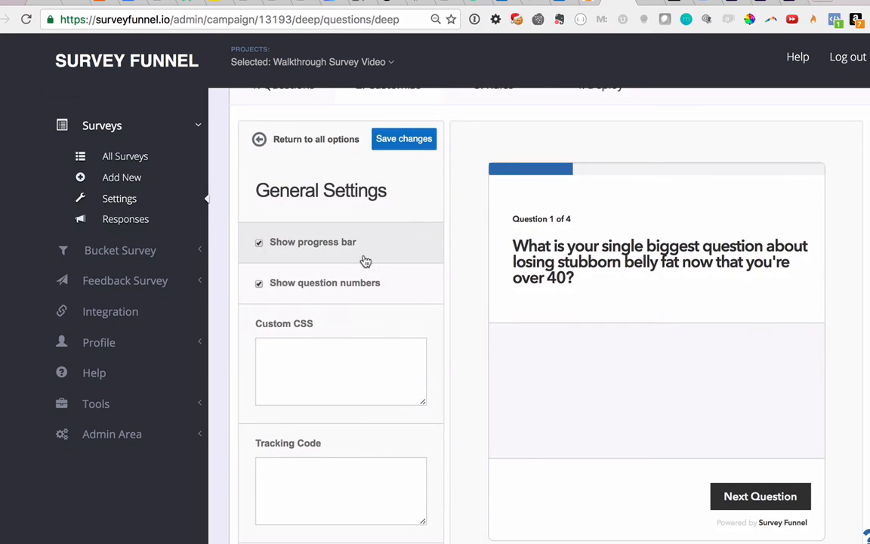
pyautogui.click(349, 245)
pyautogui.click(349, 245)
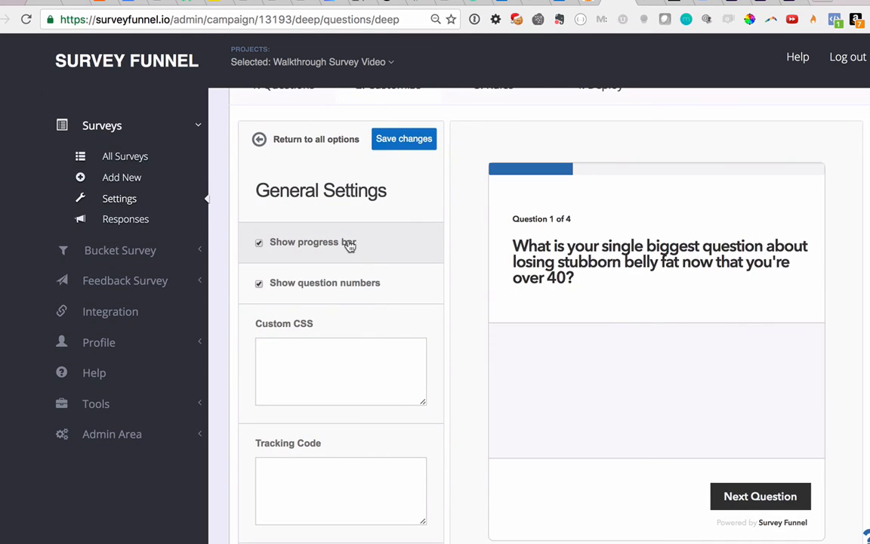
pyautogui.click(348, 290)
pyautogui.click(348, 290)
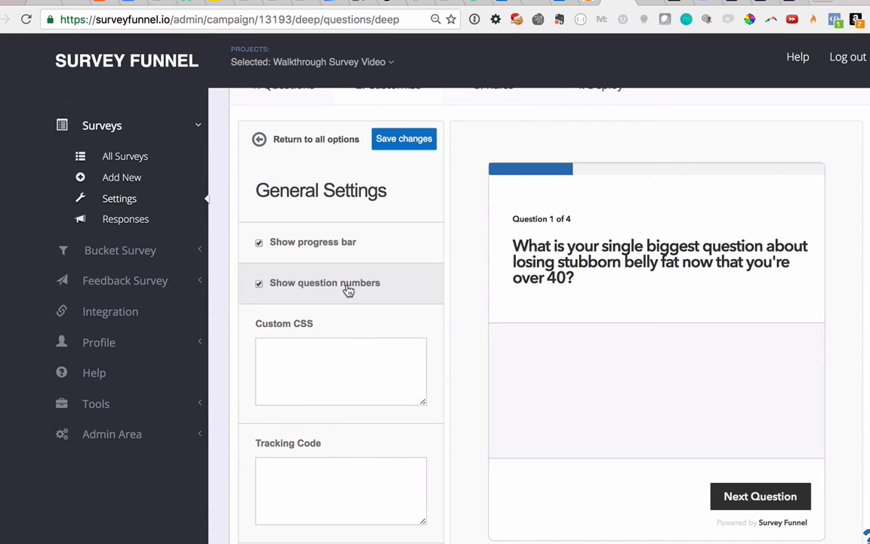
# - Look over the custom CSS, tracking code and language options in the survey's general settings
pyautogui.scroll(-5, 375, 283)
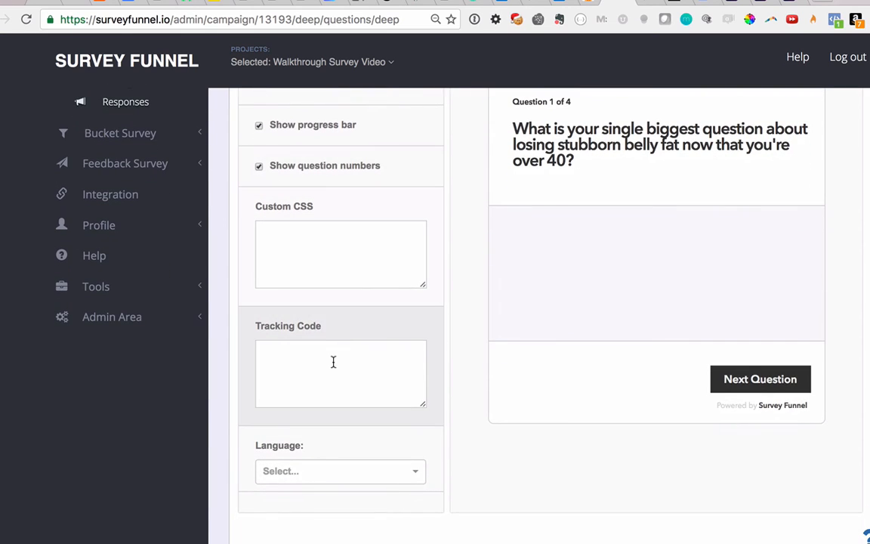
pyautogui.click(333, 362)
pyautogui.click(318, 227)
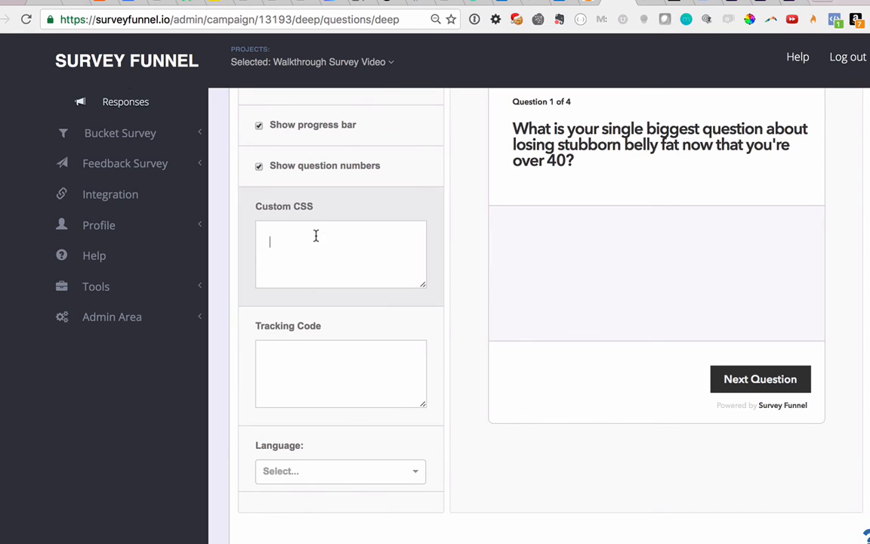
pyautogui.scroll(5, 374, 235)
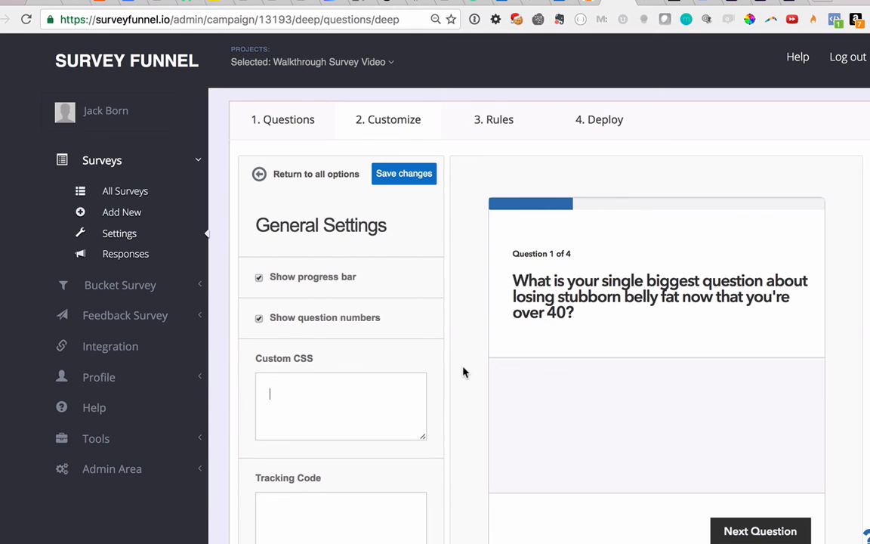
# - Review the three deployment options for the survey: the hosted link, the landing page embed code and the lightbox code
pyautogui.click(306, 128)
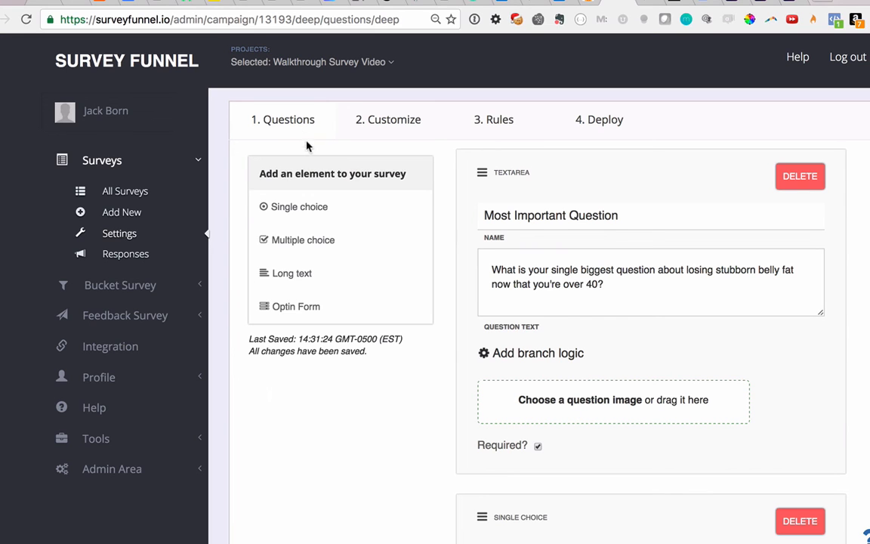
pyautogui.click(601, 136)
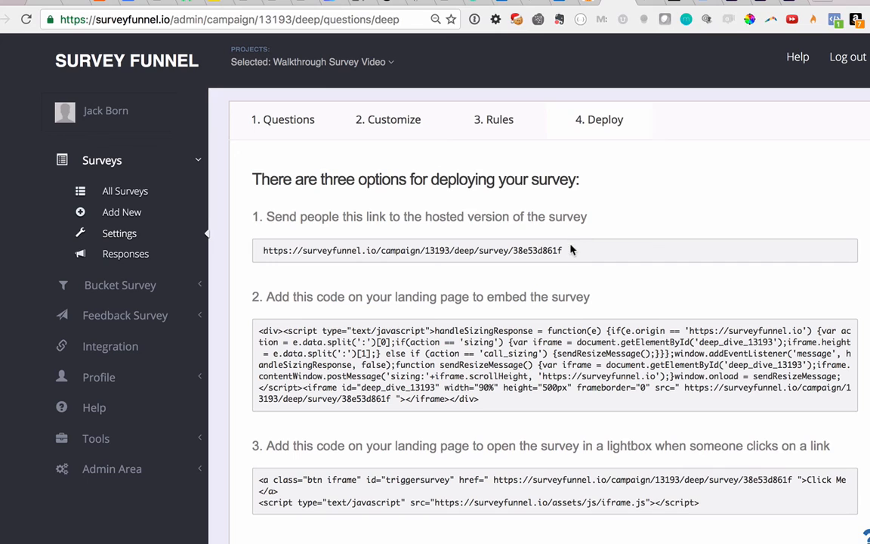
pyautogui.moveTo(571, 245)
pyautogui.mouseDown()
pyautogui.moveTo(276, 249)
pyautogui.moveTo(479, 242)
pyautogui.moveTo(567, 251)
pyautogui.mouseUp()
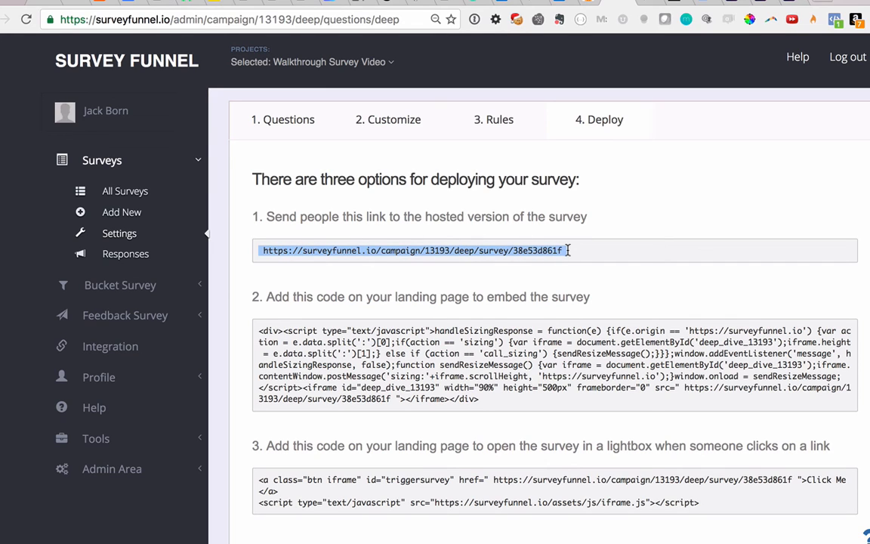
pyautogui.click(485, 403)
pyautogui.moveTo(486, 403); pyautogui.dragTo(258, 330)
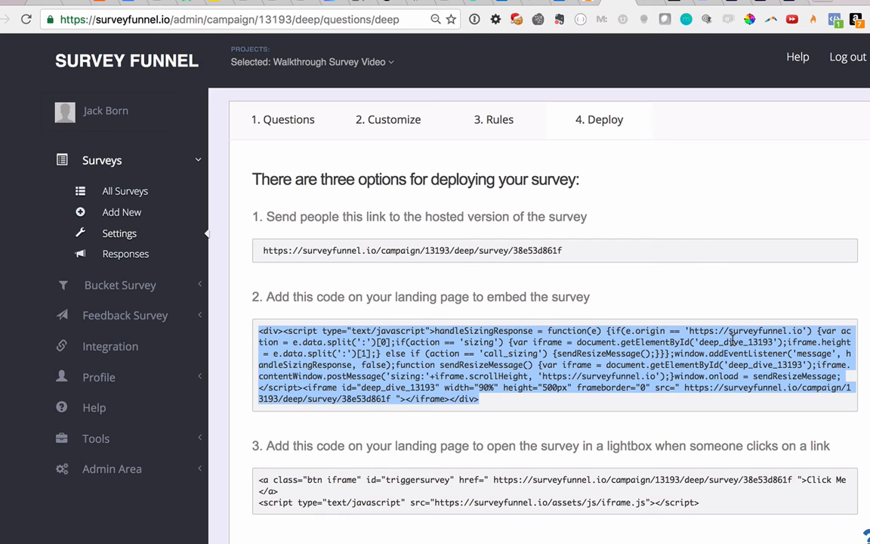
pyautogui.scroll(-2, 732, 340)
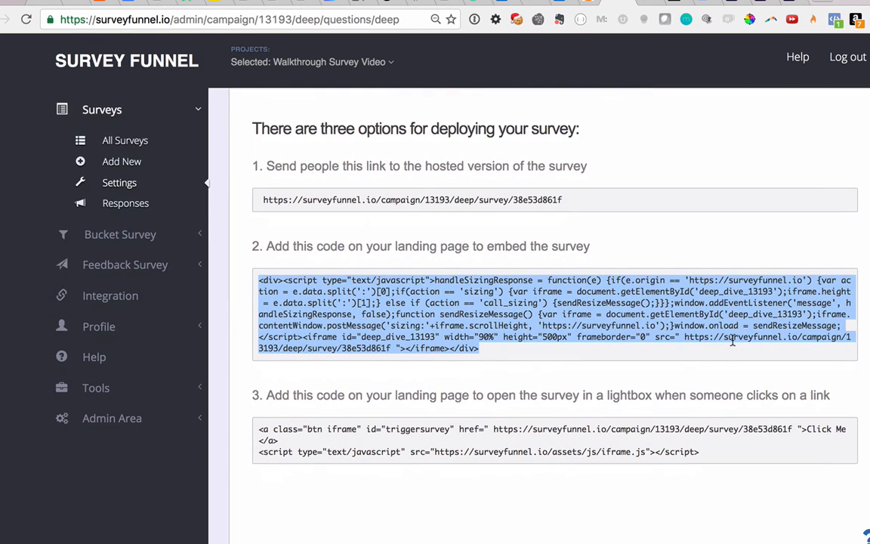
pyautogui.moveTo(705, 456); pyautogui.dragTo(251, 427)
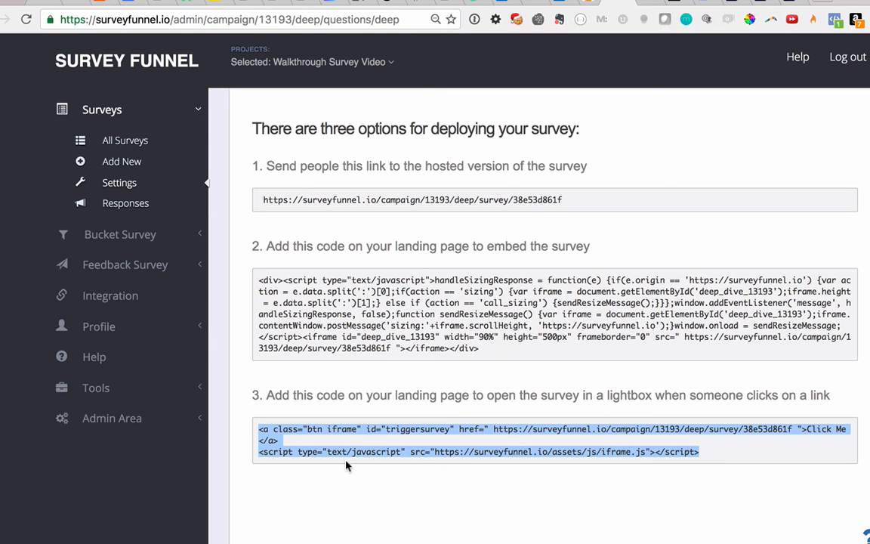
pyautogui.scroll(2, 521, 468)
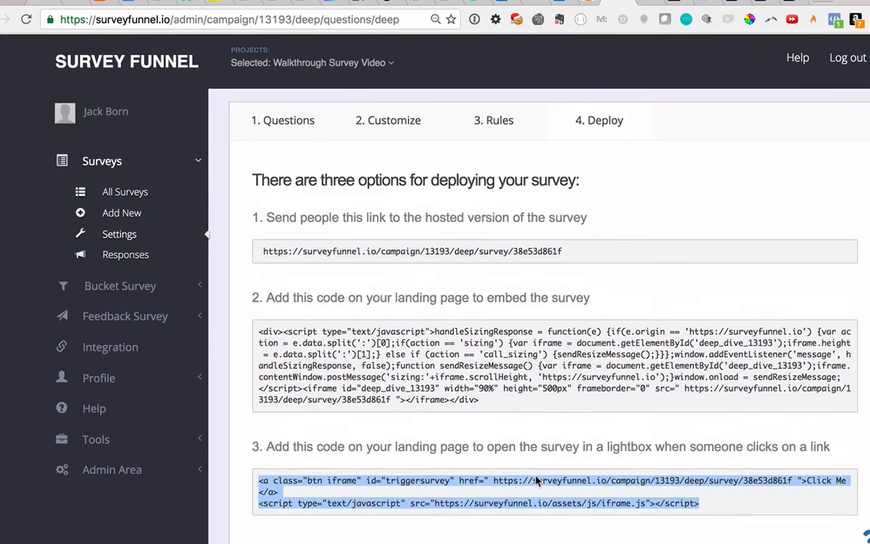